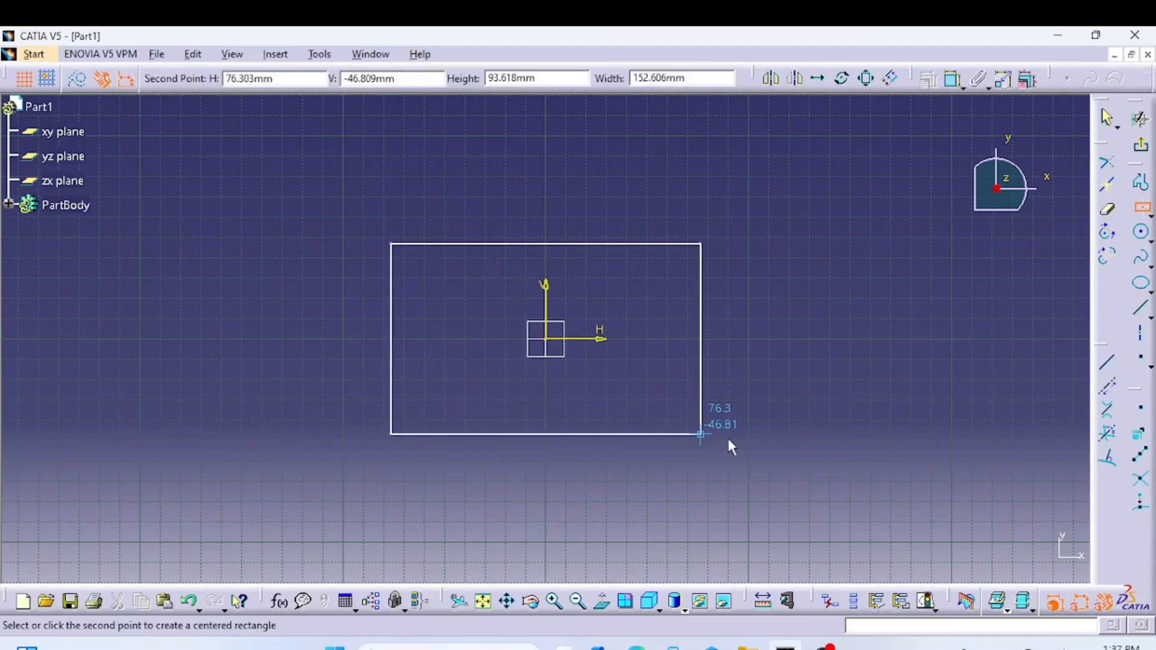
Draw a centred rectangle about 177 by 99 mm around the sketch origin and dimension its width and height.
{"action": "left_click", "coordinate": [643, 79]}
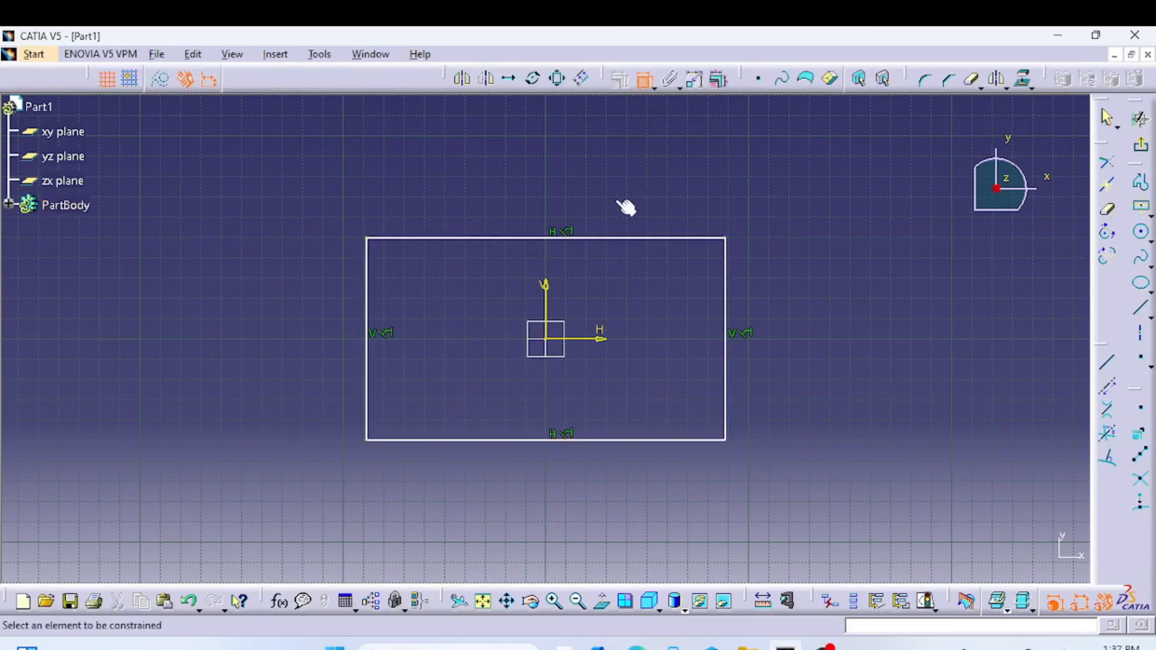
{"action": "left_click", "coordinate": [637, 238]}
{"action": "left_click", "coordinate": [630, 209]}
{"action": "left_click", "coordinate": [643, 79]}
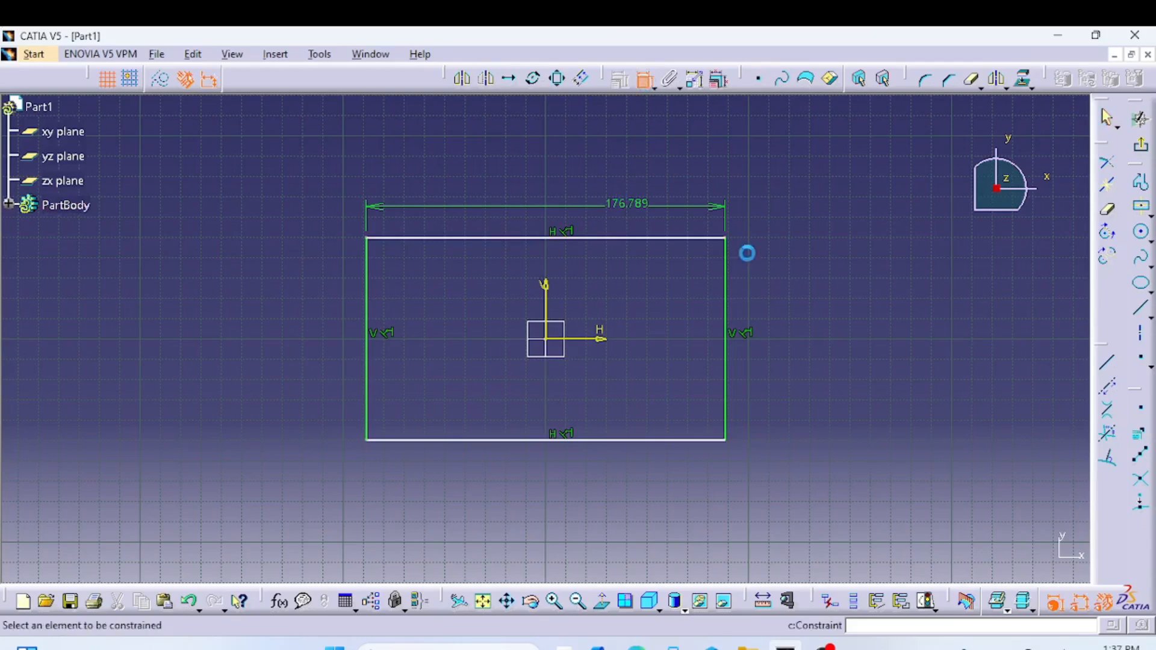
{"action": "left_click", "coordinate": [725, 286]}
{"action": "left_click", "coordinate": [821, 312]}
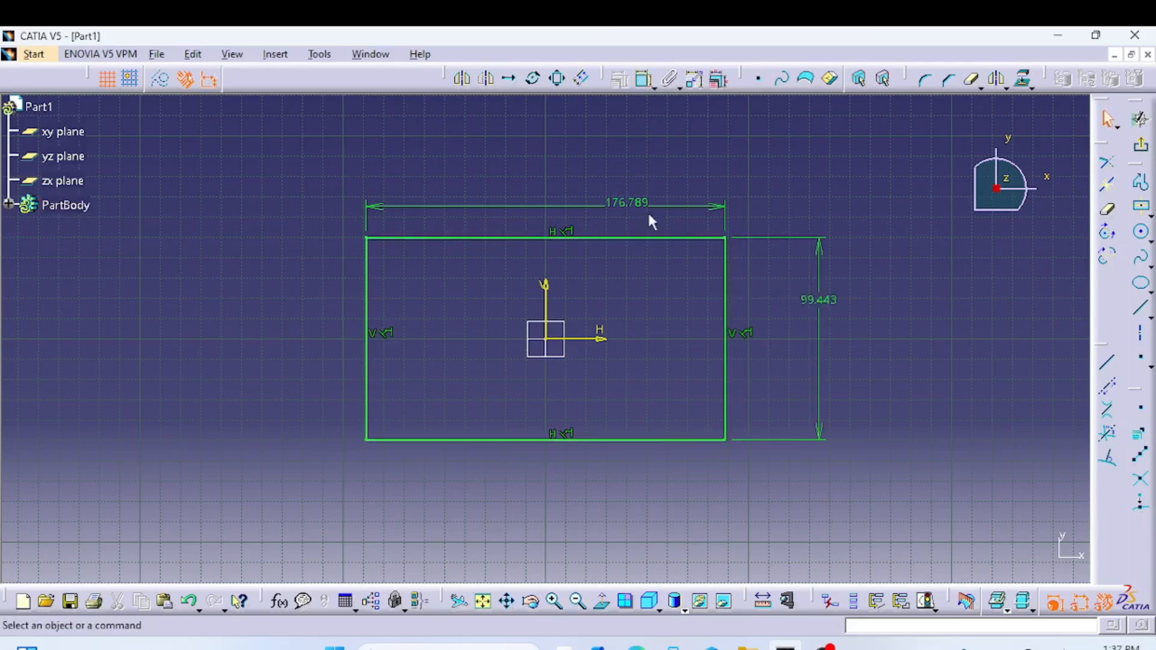
Set the rectangle's width to 170 mm and its height to 100 mm, and exit the sketch.
{"action": "double_click", "coordinate": [615, 203]}
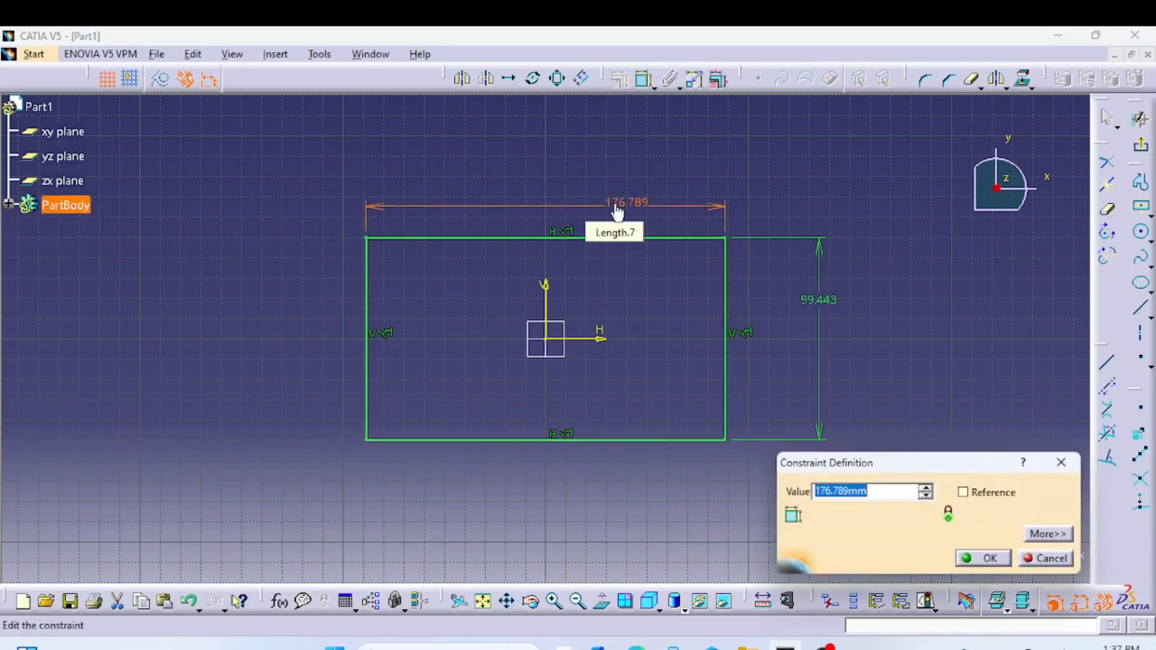
{"action": "type", "text": "1"}
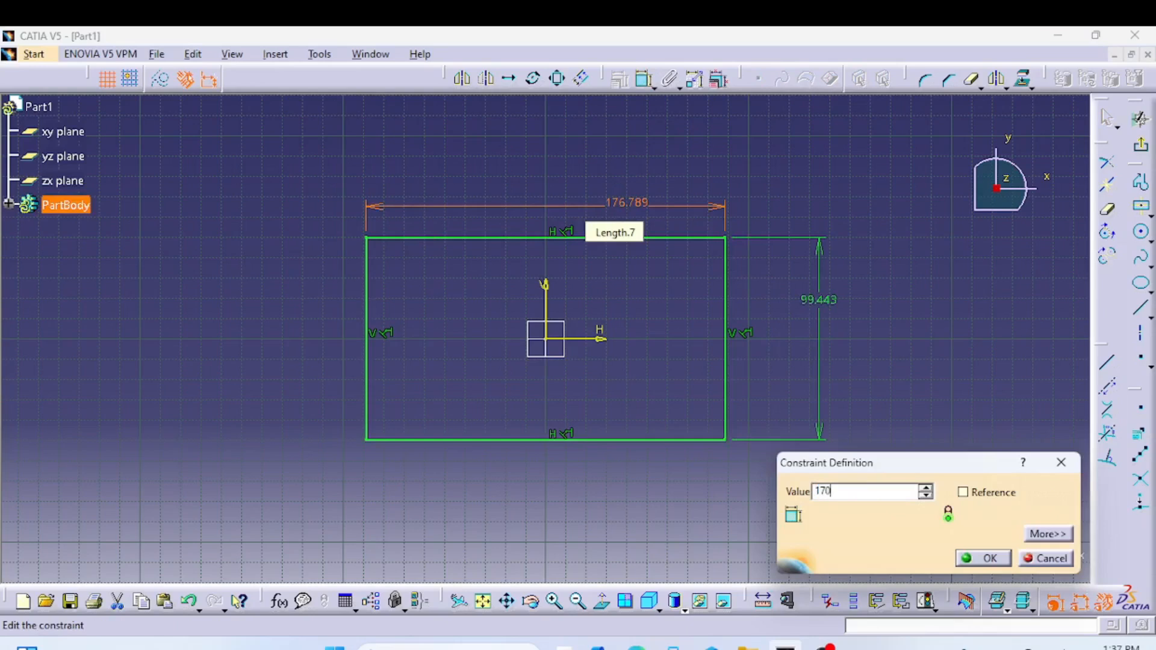
{"action": "type", "text": "70"}
{"action": "key", "text": "Return"}
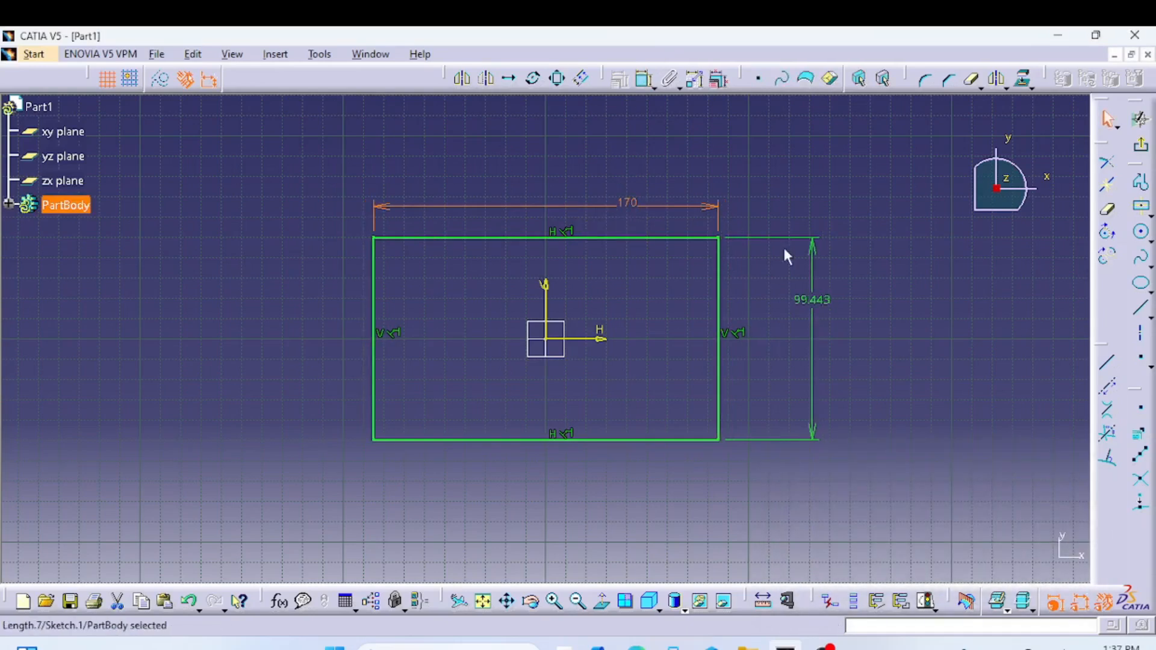
{"action": "double_click", "coordinate": [805, 304]}
{"action": "type", "text": "1"}
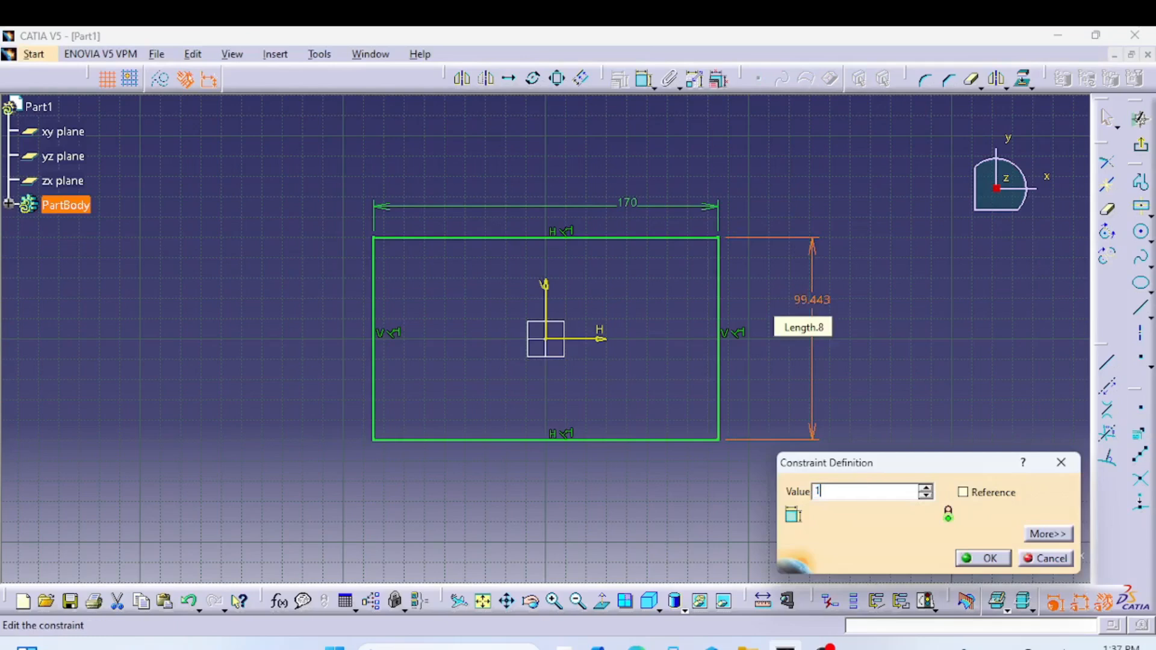
{"action": "key", "text": "Return"}
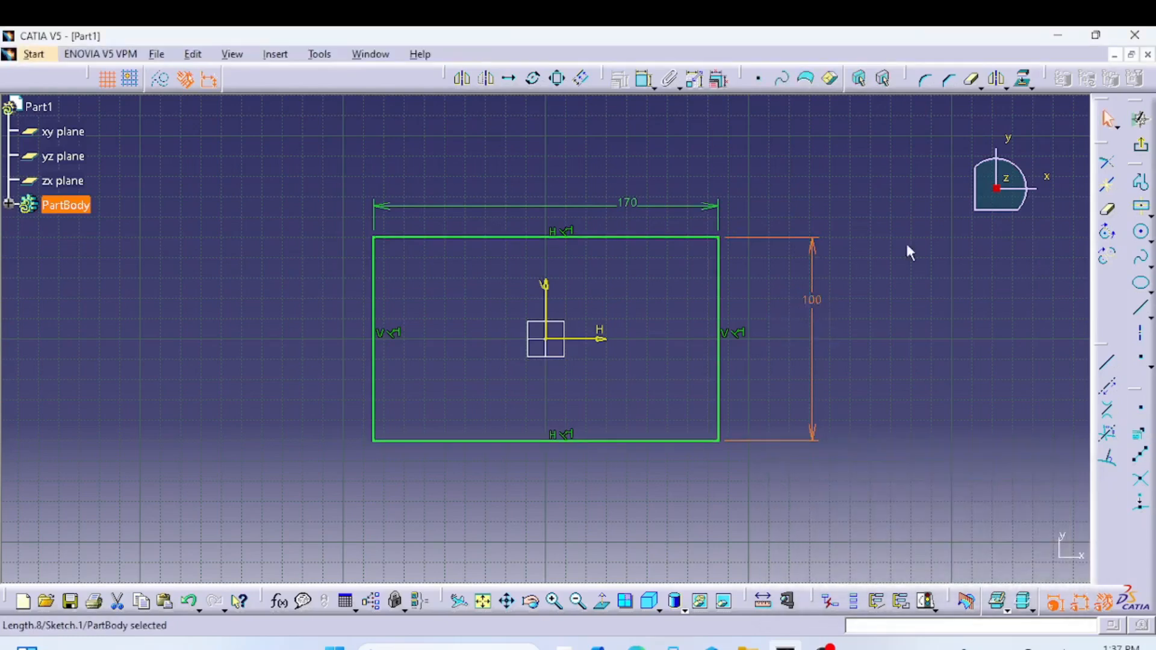
{"action": "left_click", "coordinate": [963, 321]}
{"action": "left_click", "coordinate": [1140, 147]}
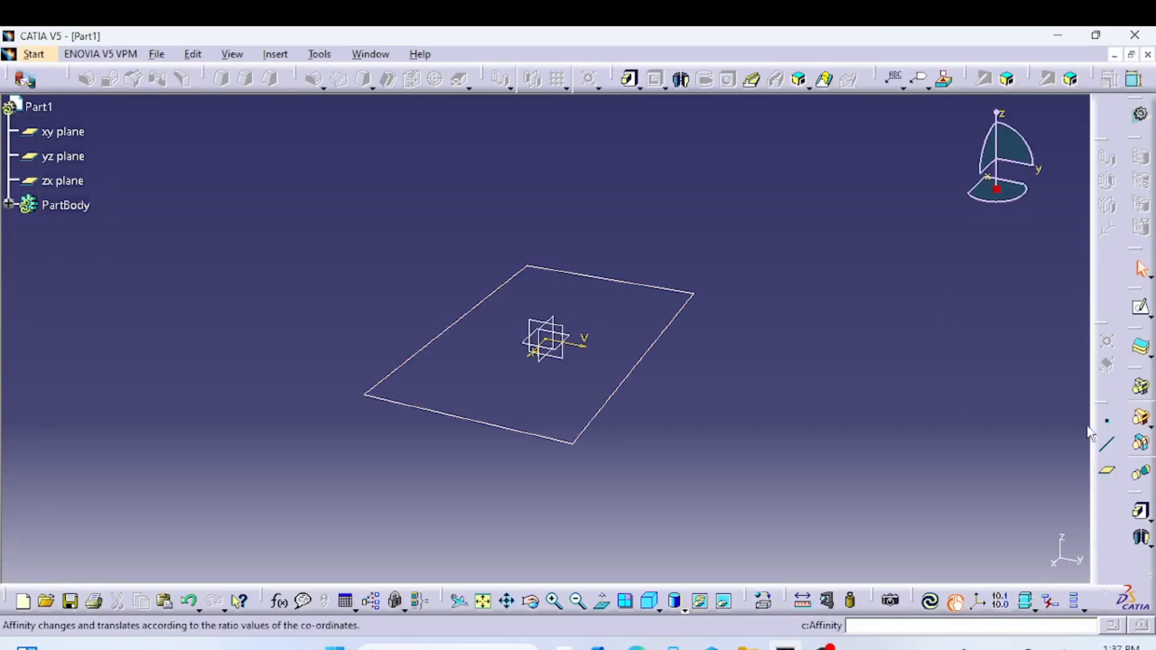
Create a reference plane offset 156 mm above the xy plane.
{"action": "left_click", "coordinate": [1107, 470]}
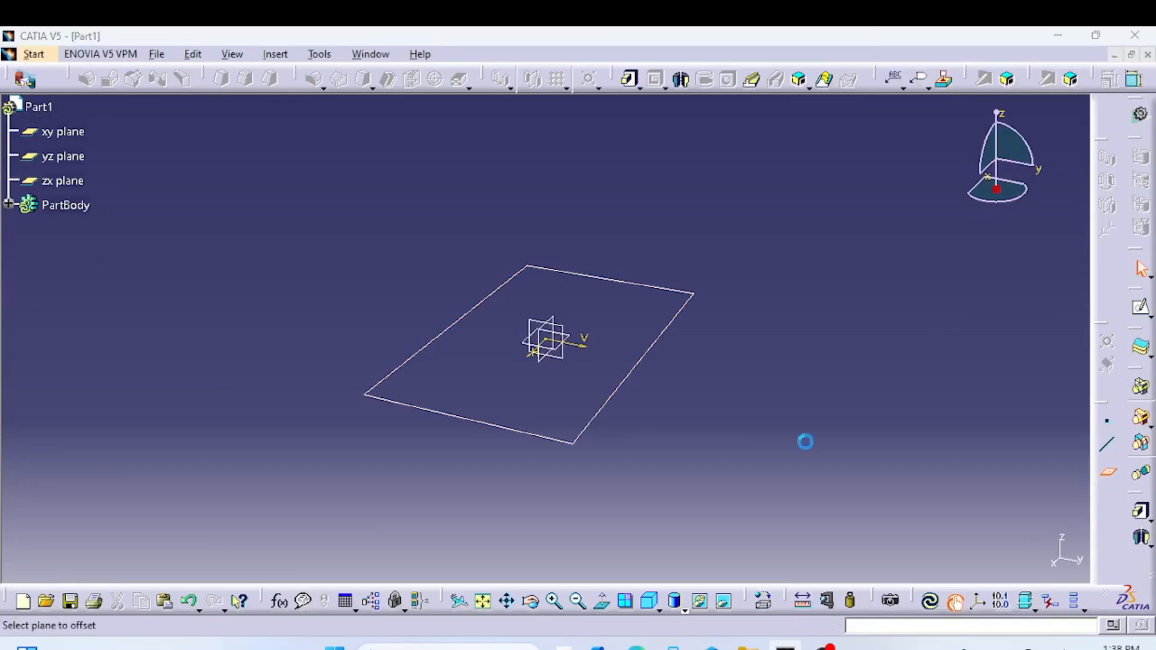
{"action": "left_click", "coordinate": [580, 336]}
{"action": "left_click_drag", "start_coordinate": [572, 301], "coordinate": [594, 71]}
{"action": "middle_click_drag", "start_coordinate": [633, 389], "coordinate": [634, 402]}
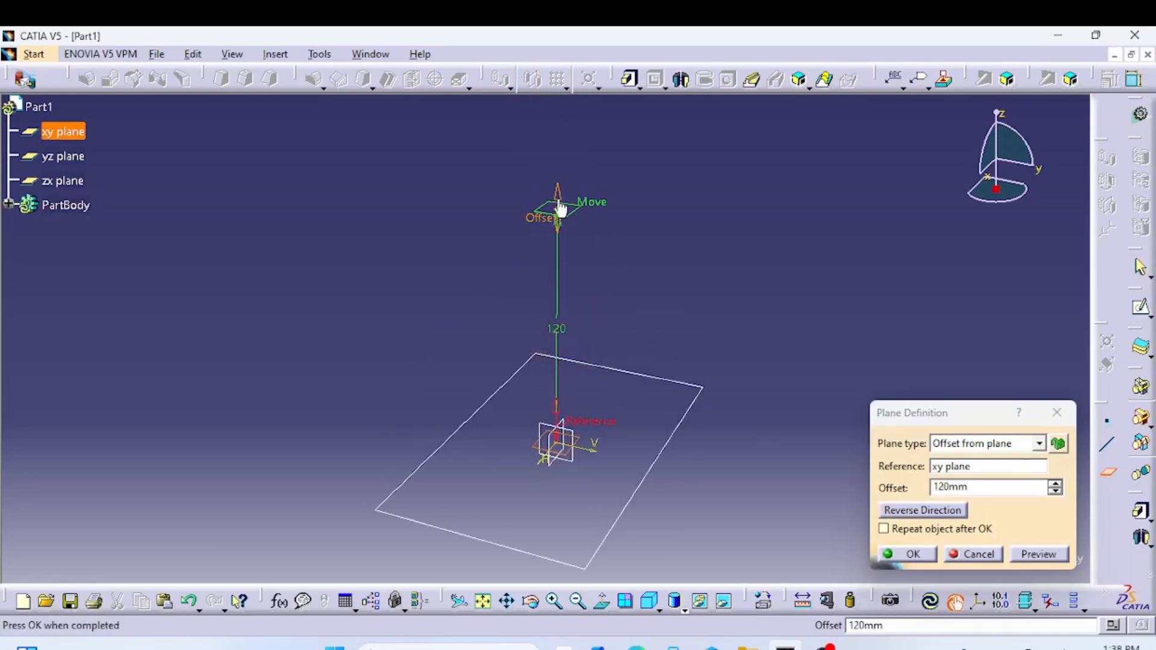
{"action": "left_click_drag", "start_coordinate": [560, 205], "coordinate": [546, 112]}
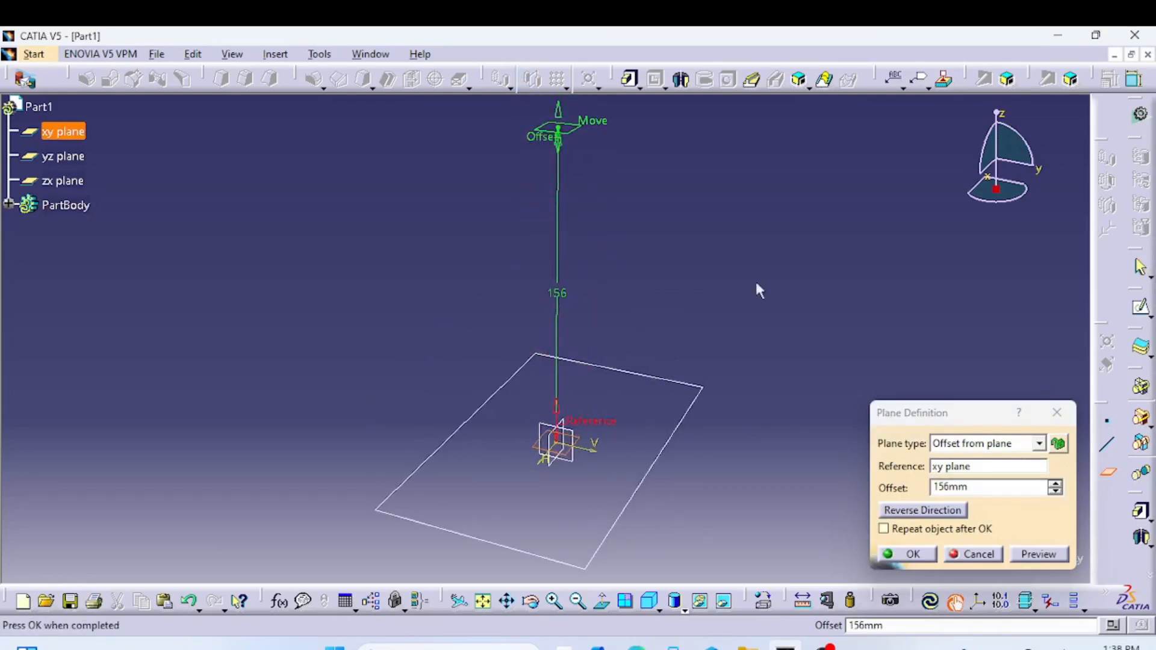
{"action": "left_click", "coordinate": [904, 553]}
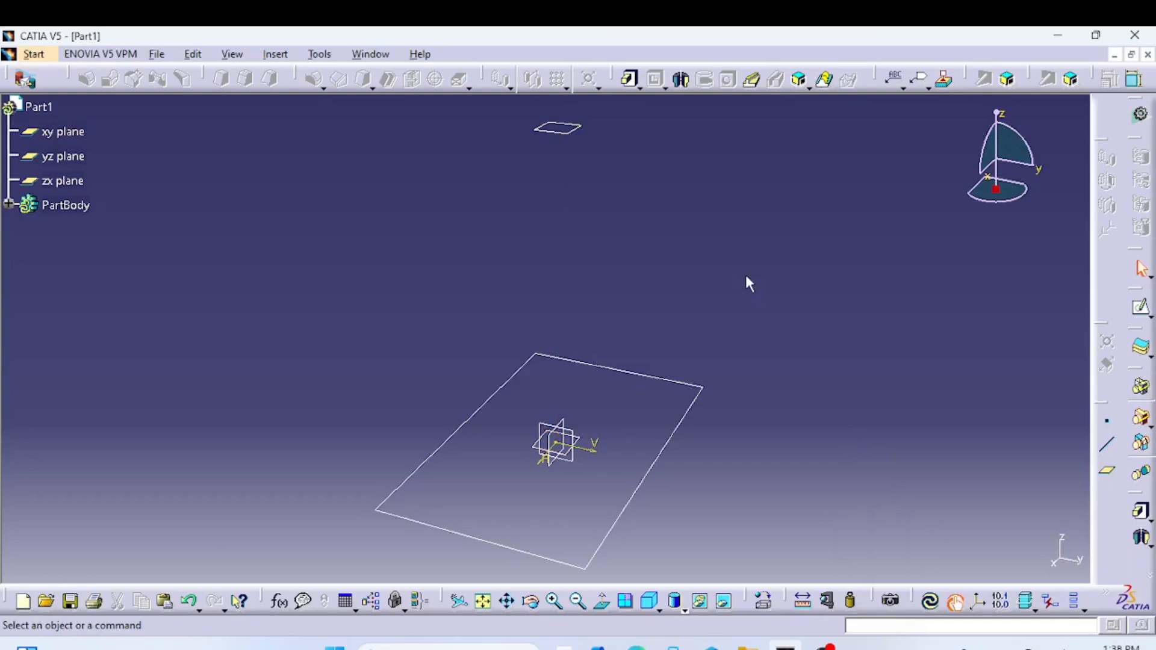
Sketch a circle about 50 mm in diameter on the offset plane, centred on the origin.
{"action": "left_click", "coordinate": [1141, 308]}
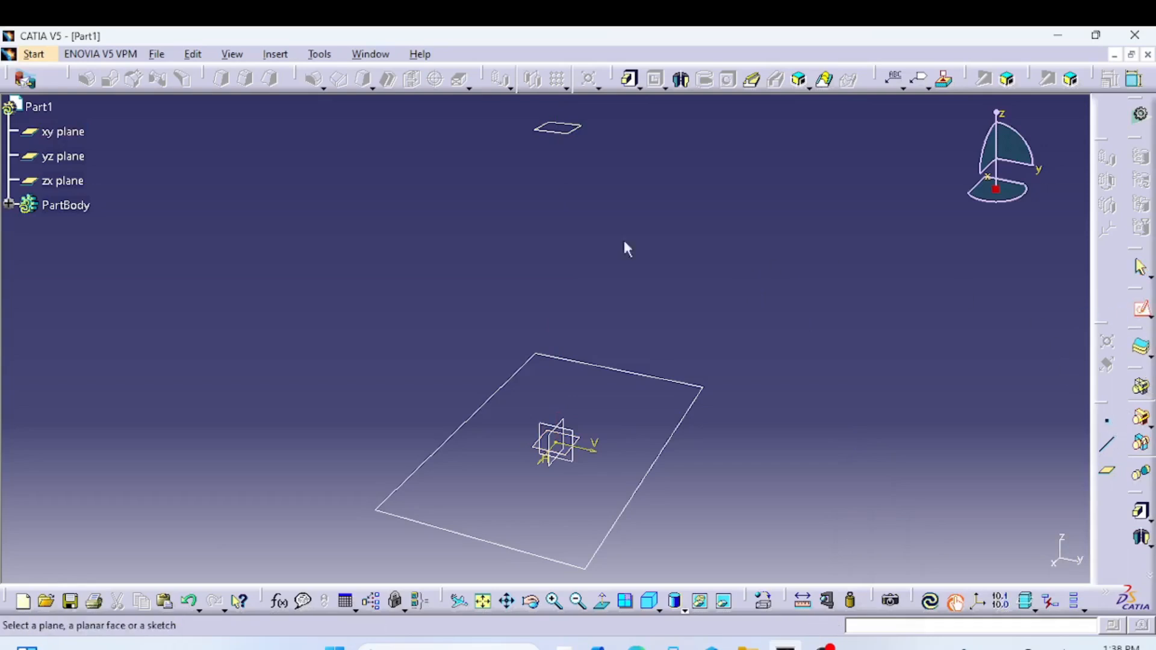
{"action": "left_click", "coordinate": [559, 128]}
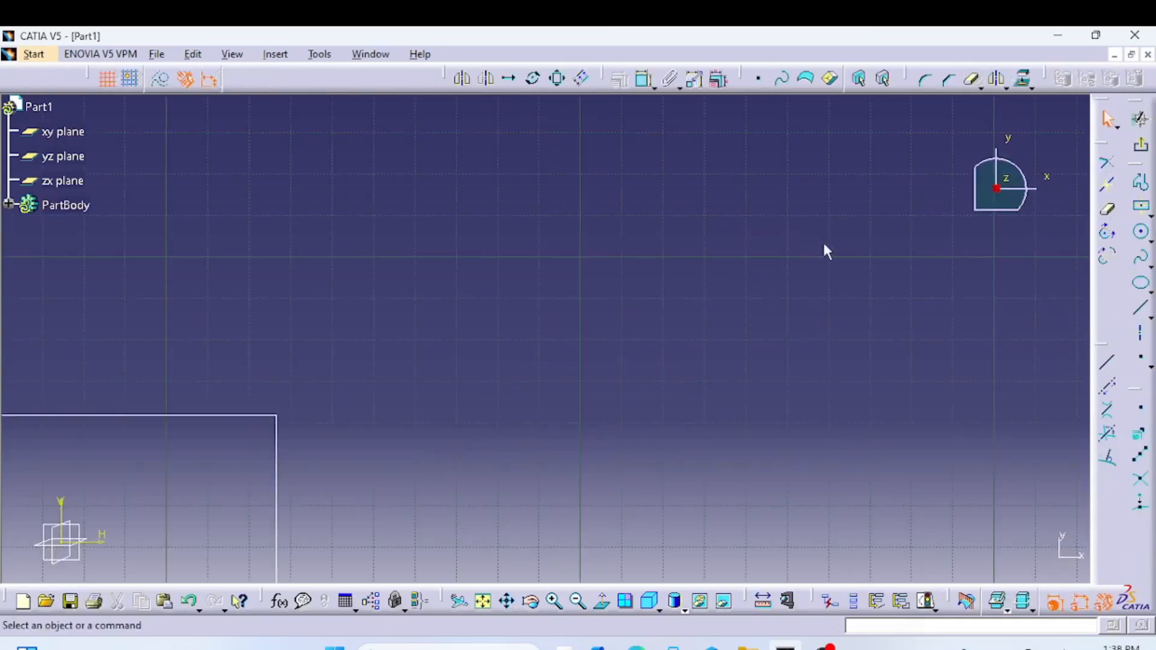
{"action": "left_click", "coordinate": [483, 601]}
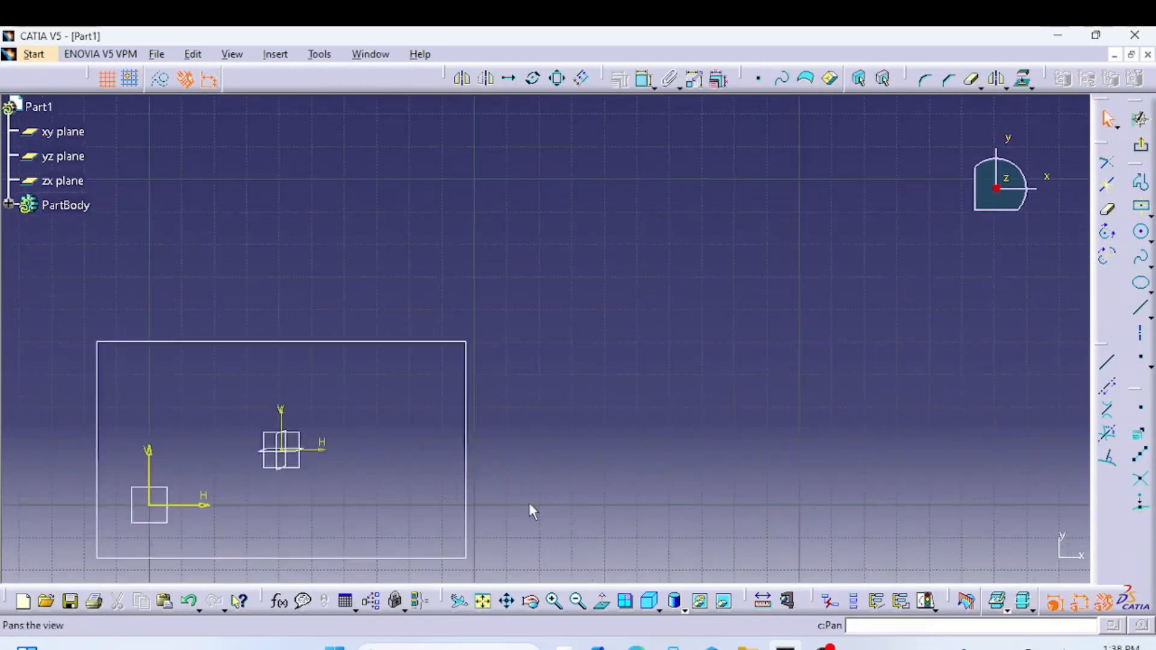
{"action": "mouse_move", "coordinate": [593, 490]}
{"action": "middle_mouse_down"}
{"action": "mouse_move", "coordinate": [482, 472]}
{"action": "mouse_move", "coordinate": [511, 410]}
{"action": "middle_mouse_up"}
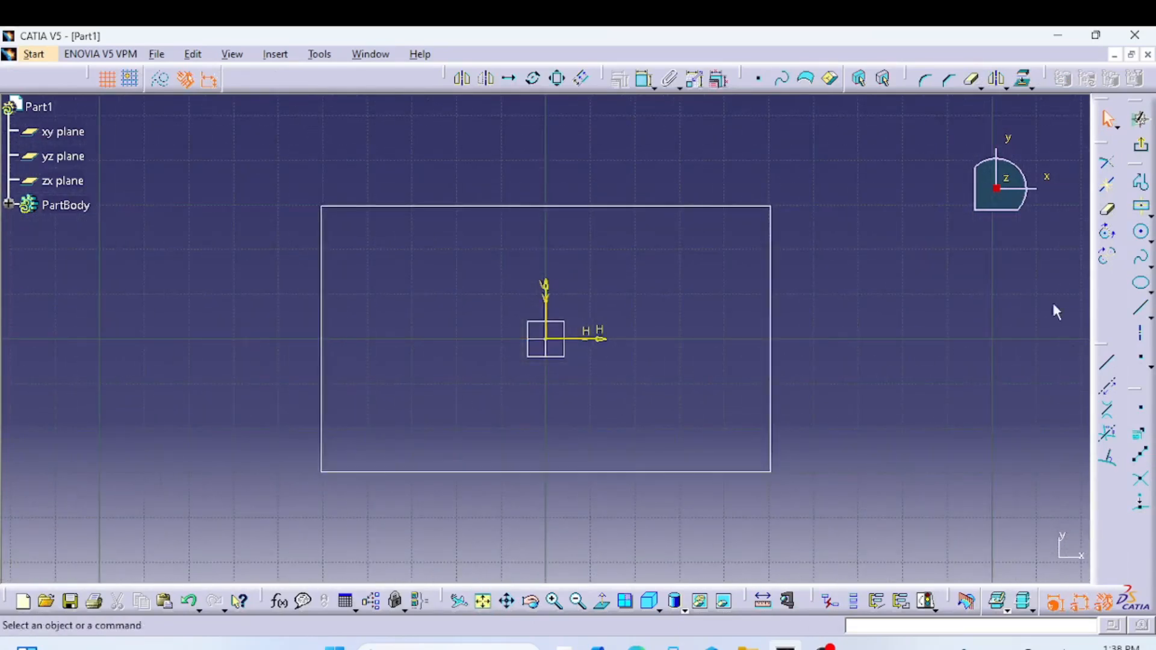
{"action": "left_click", "coordinate": [1142, 232]}
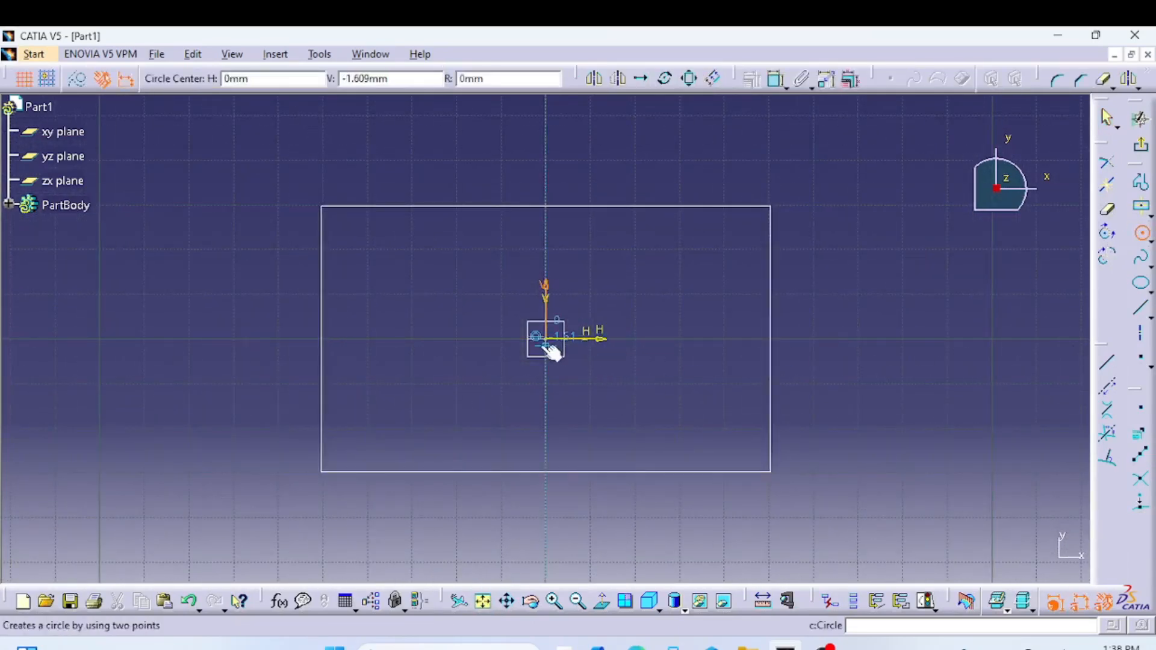
{"action": "left_click", "coordinate": [547, 339]}
{"action": "left_click", "coordinate": [621, 424]}
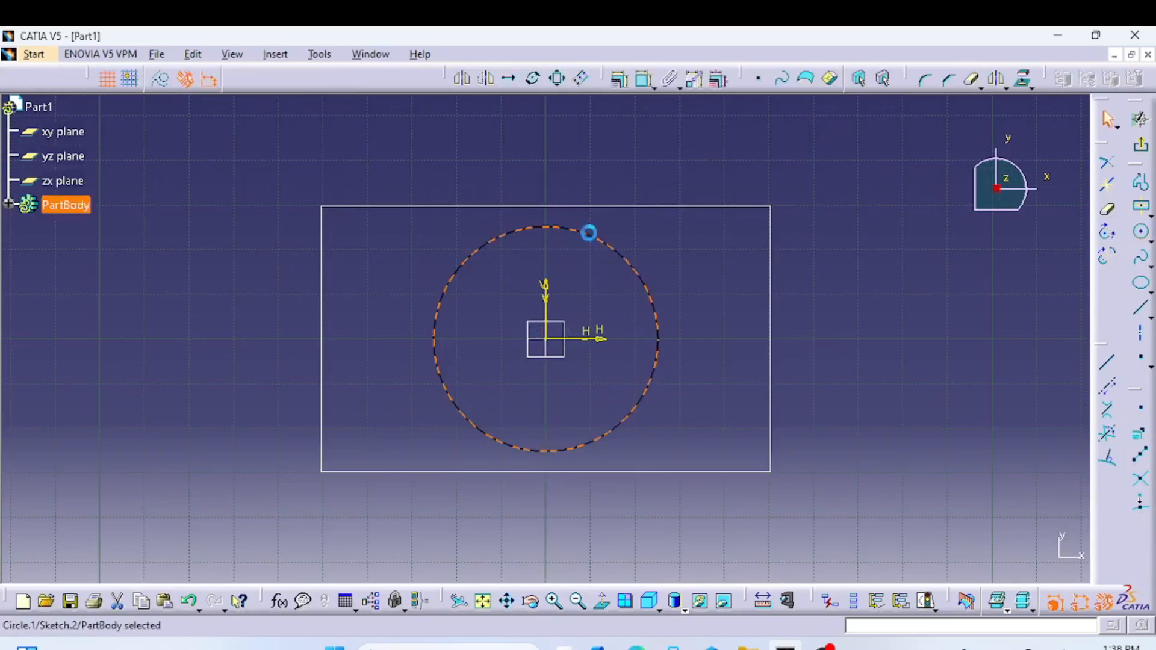
Dimension the circle's diameter, set it to 50 mm and exit the sketch.
{"action": "left_click", "coordinate": [644, 87]}
{"action": "left_click", "coordinate": [730, 167]}
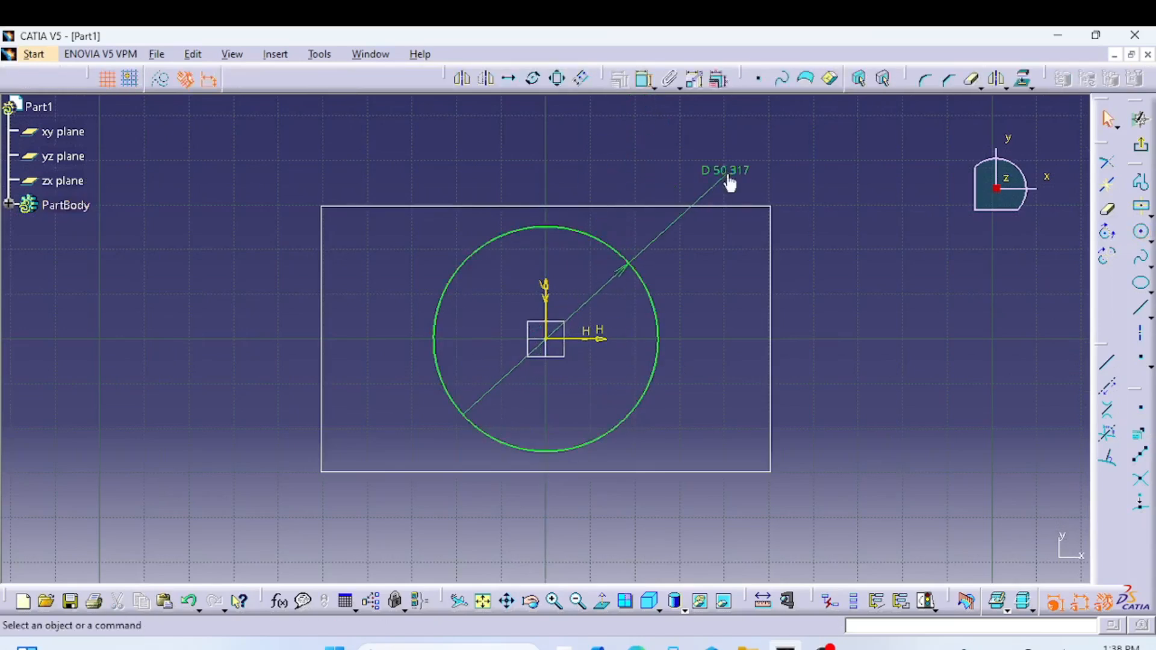
{"action": "double_click", "coordinate": [730, 167]}
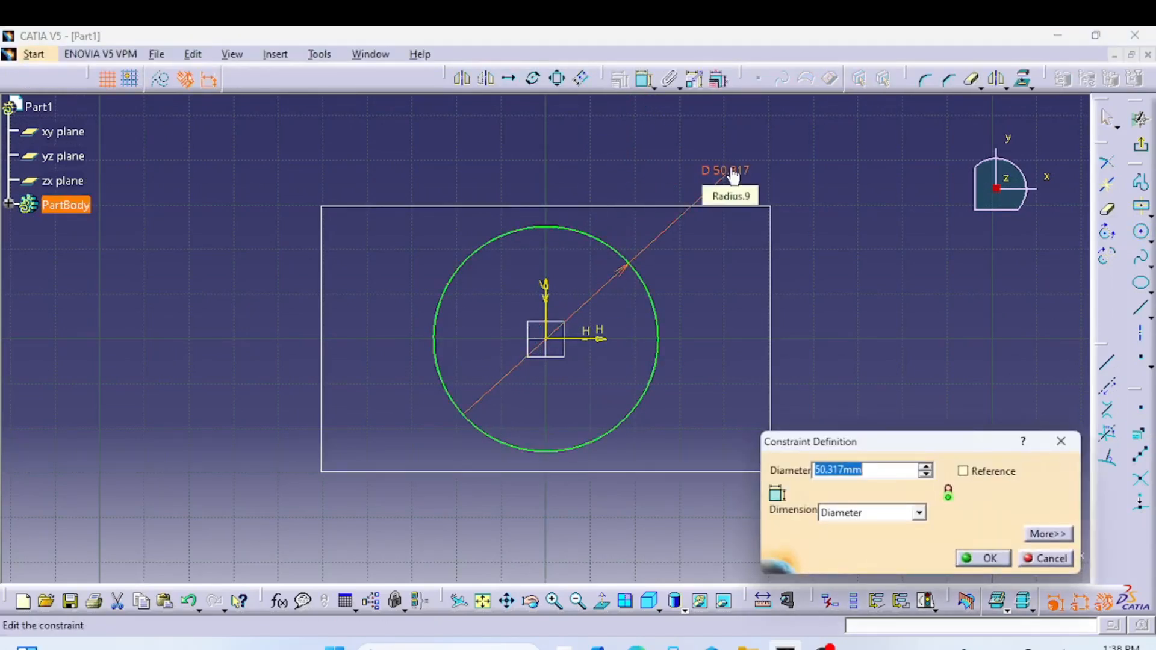
{"action": "type", "text": "5"}
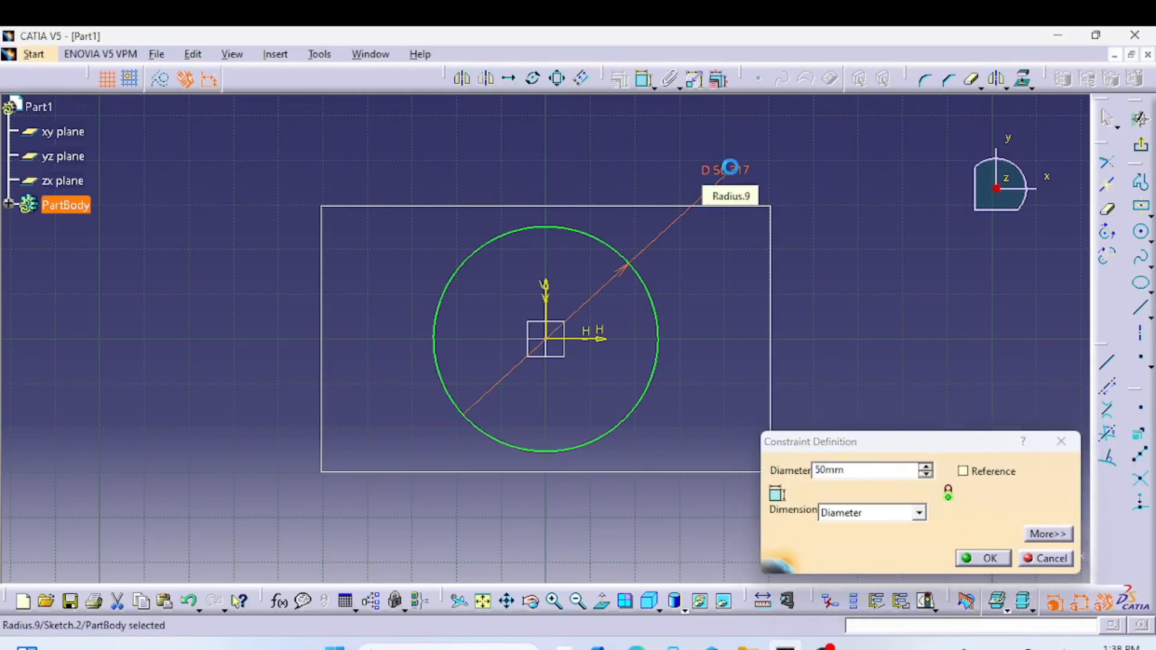
{"action": "key", "text": "Return"}
{"action": "left_click", "coordinate": [1141, 151]}
Start a Multi-Sections Solid using the base rectangle and the upper circle as its two sections.
{"action": "mouse_move", "coordinate": [735, 254]}
{"action": "middle_mouse_down", "text": "ctrl"}
{"action": "mouse_move", "coordinate": [750, 421]}
{"action": "mouse_move", "coordinate": [744, 360]}
{"action": "middle_mouse_up", "text": "ctrl"}
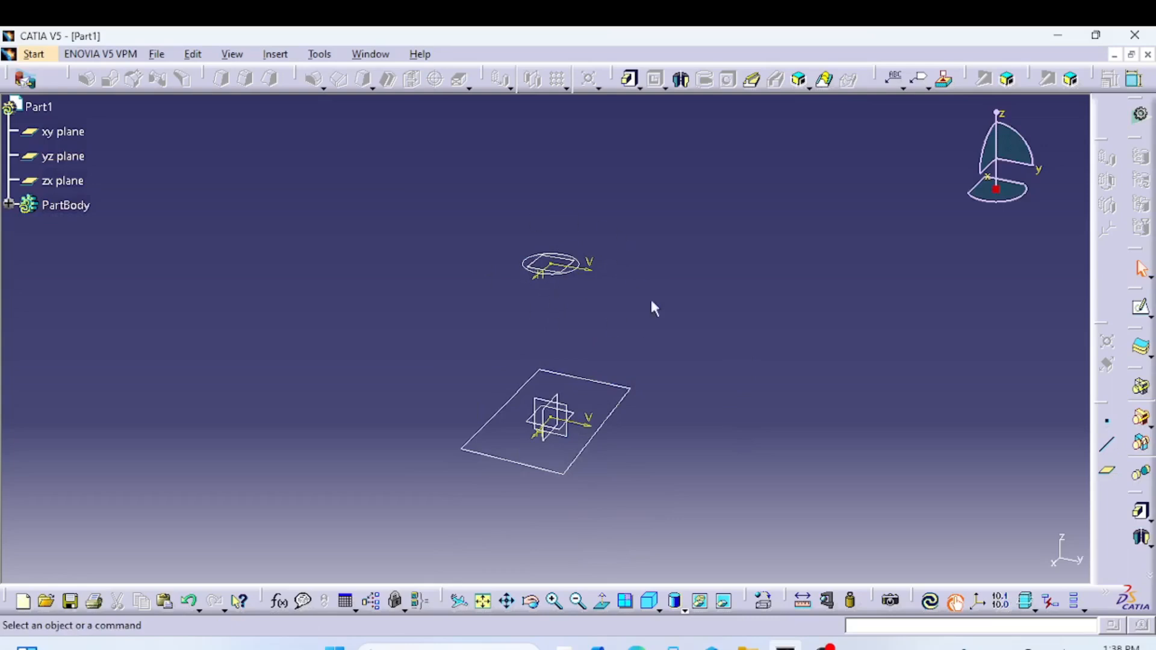
{"action": "left_click", "coordinate": [827, 84]}
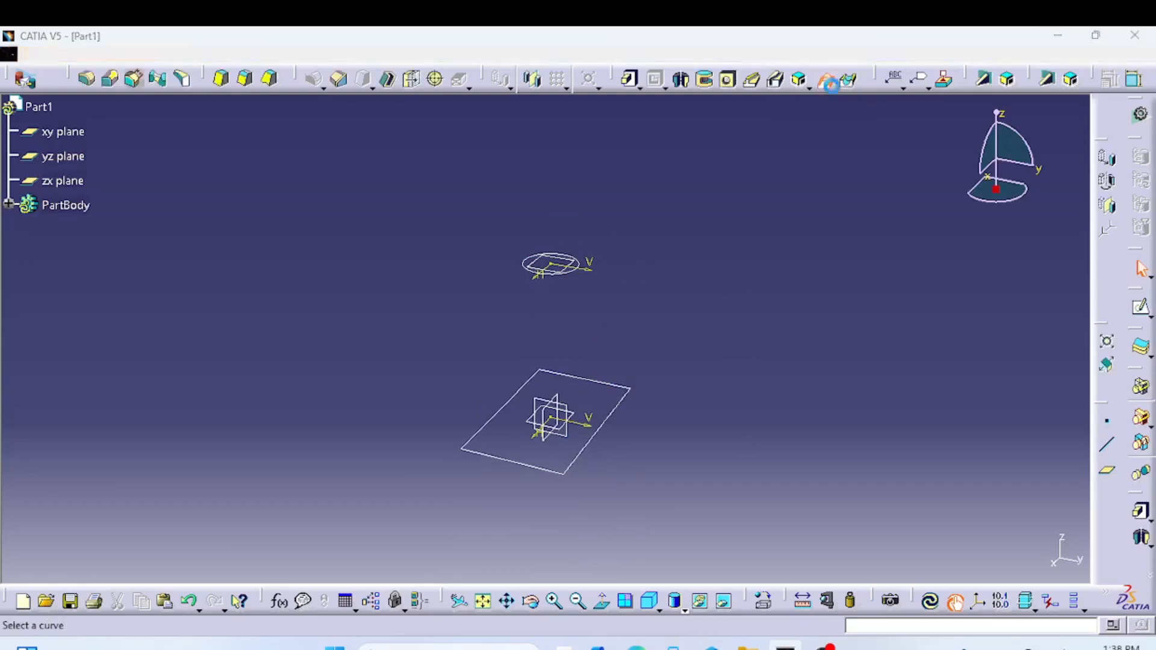
{"action": "left_click", "coordinate": [624, 420]}
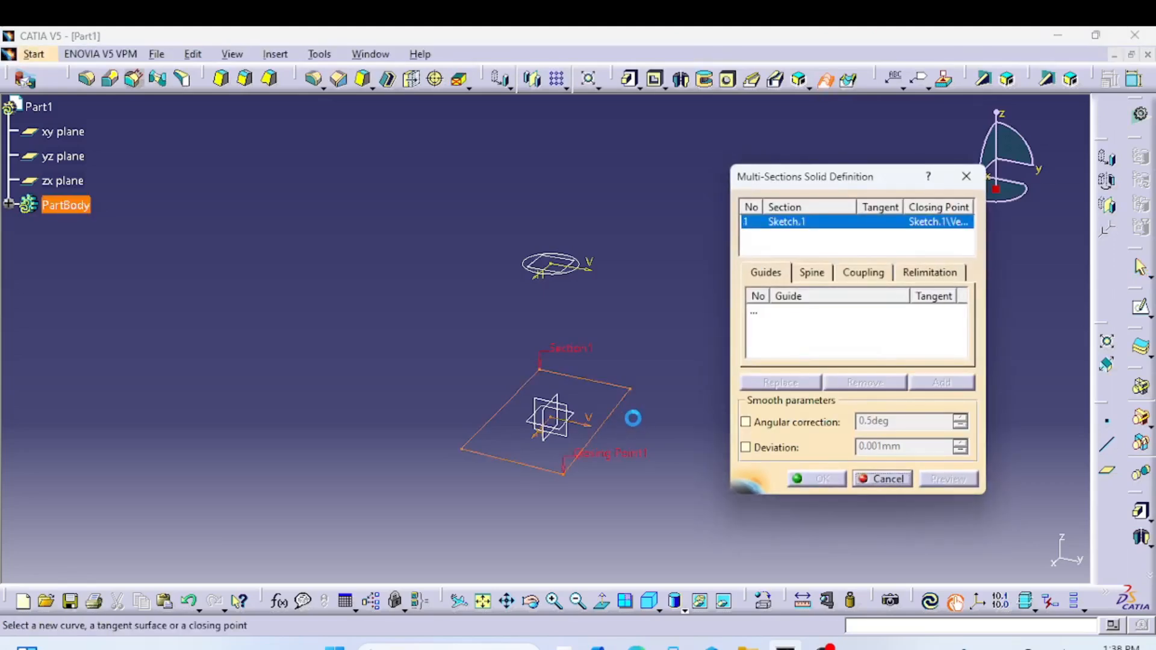
{"action": "left_click", "coordinate": [568, 278]}
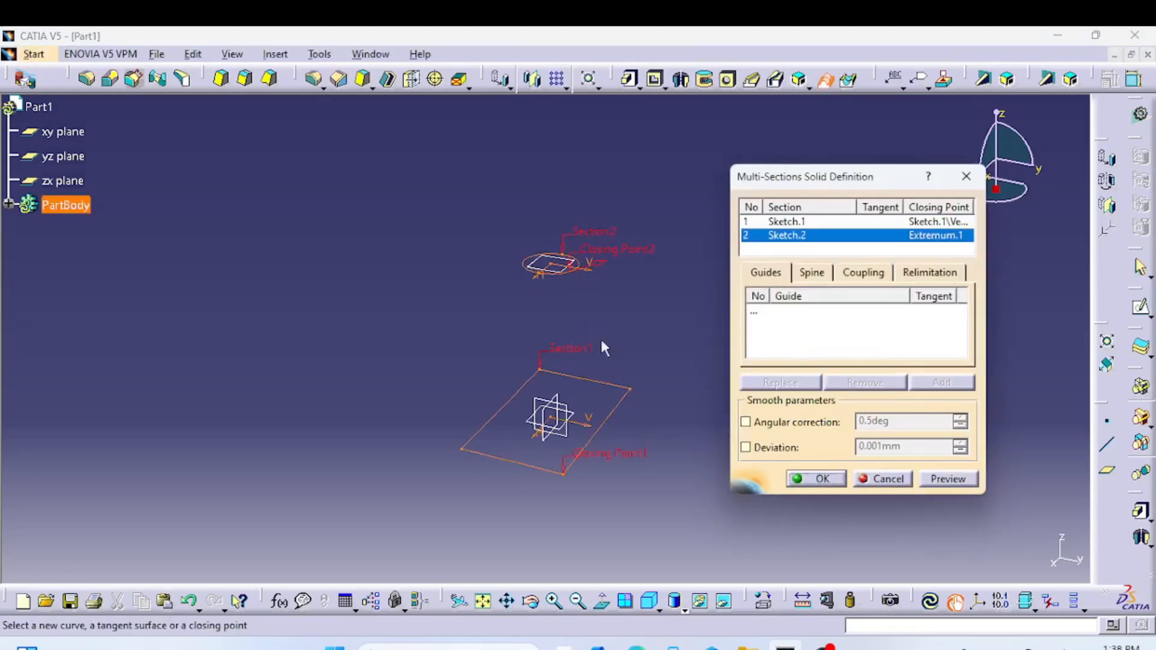
{"action": "mouse_move", "coordinate": [478, 484]}
{"action": "middle_mouse_down"}
{"action": "mouse_move", "coordinate": [598, 457]}
{"action": "mouse_move", "coordinate": [722, 472]}
{"action": "mouse_move", "coordinate": [693, 485]}
{"action": "middle_mouse_up"}
{"action": "mouse_move", "coordinate": [640, 427]}
{"action": "middle_mouse_down"}
{"action": "mouse_move", "coordinate": [528, 578]}
{"action": "mouse_move", "coordinate": [619, 377]}
{"action": "mouse_move", "coordinate": [651, 404]}
{"action": "middle_mouse_up"}
{"action": "mouse_move", "coordinate": [585, 475]}
{"action": "middle_mouse_down"}
{"action": "mouse_move", "coordinate": [343, 454]}
{"action": "mouse_move", "coordinate": [395, 462]}
{"action": "middle_mouse_up"}
{"action": "mouse_move", "coordinate": [539, 322]}
{"action": "middle_mouse_down"}
{"action": "mouse_move", "coordinate": [443, 472]}
{"action": "mouse_move", "coordinate": [457, 475]}
{"action": "mouse_move", "coordinate": [557, 315]}
{"action": "middle_mouse_up"}
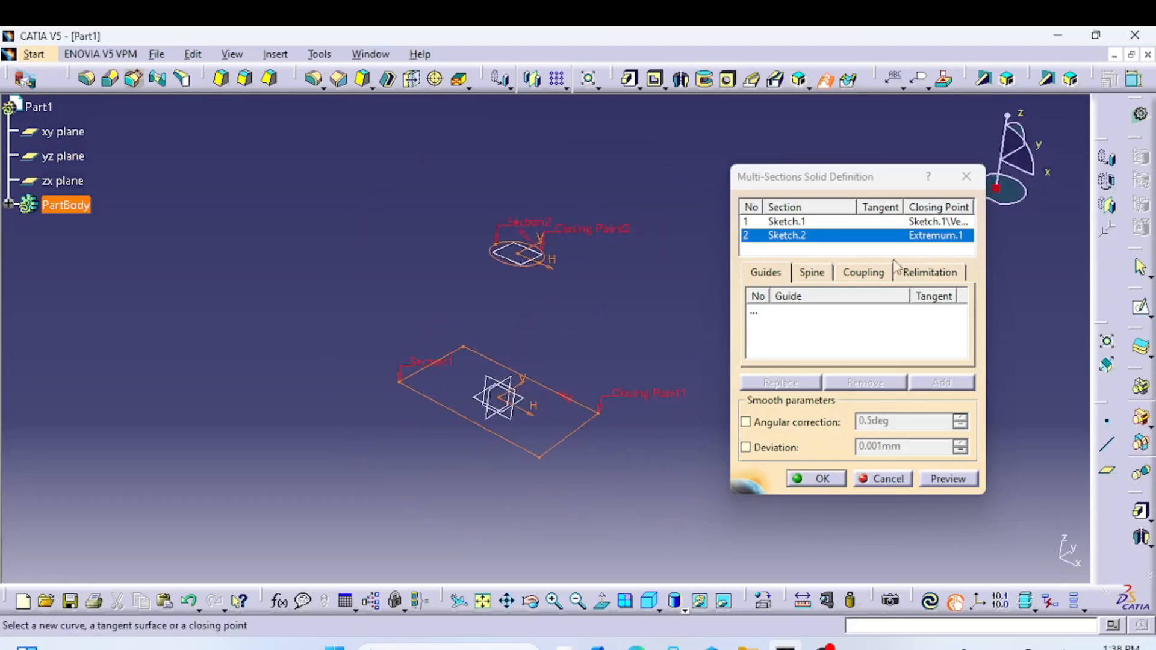
Preview the Multi-Sections Solid with Ratio section coupling, inspect its shape from several sides and cancel the definition.
{"action": "left_click", "coordinate": [867, 276]}
{"action": "left_click", "coordinate": [889, 297]}
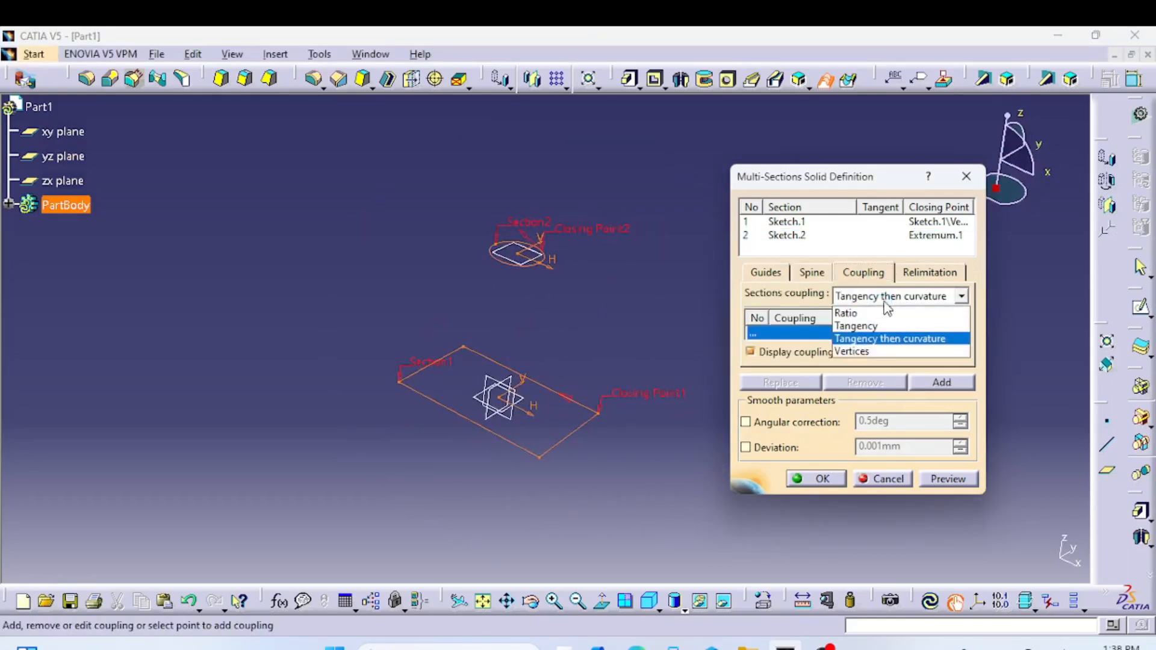
{"action": "left_click", "coordinate": [880, 313]}
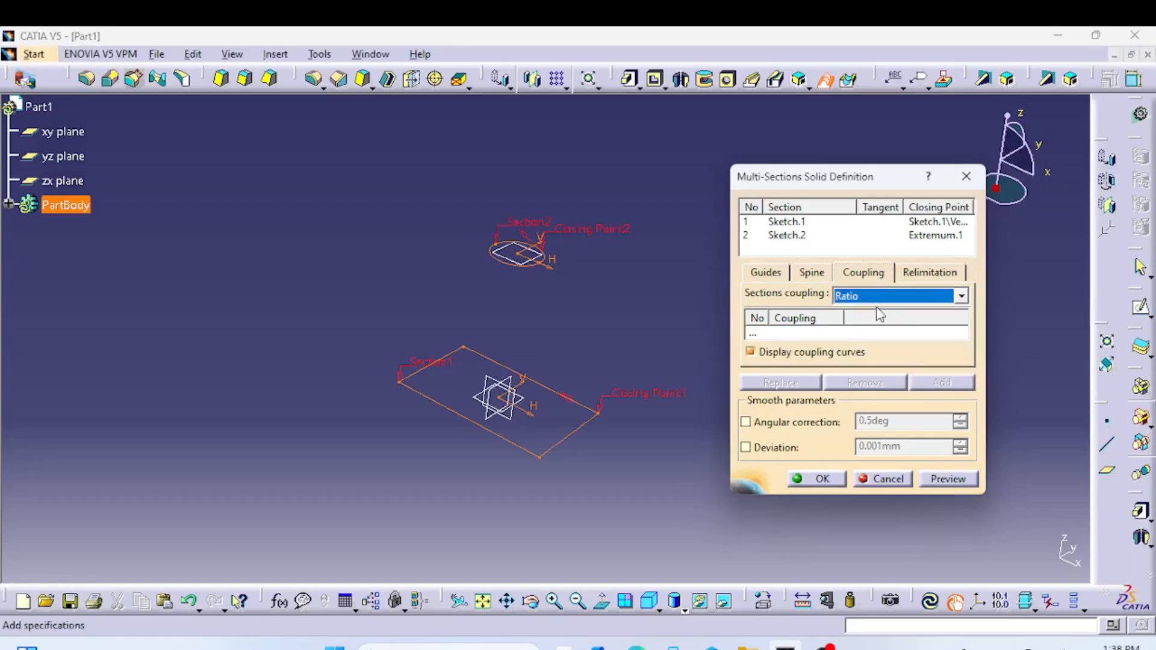
{"action": "left_click", "coordinate": [959, 480]}
{"action": "middle_click_drag", "start_coordinate": [670, 474], "coordinate": [555, 336]}
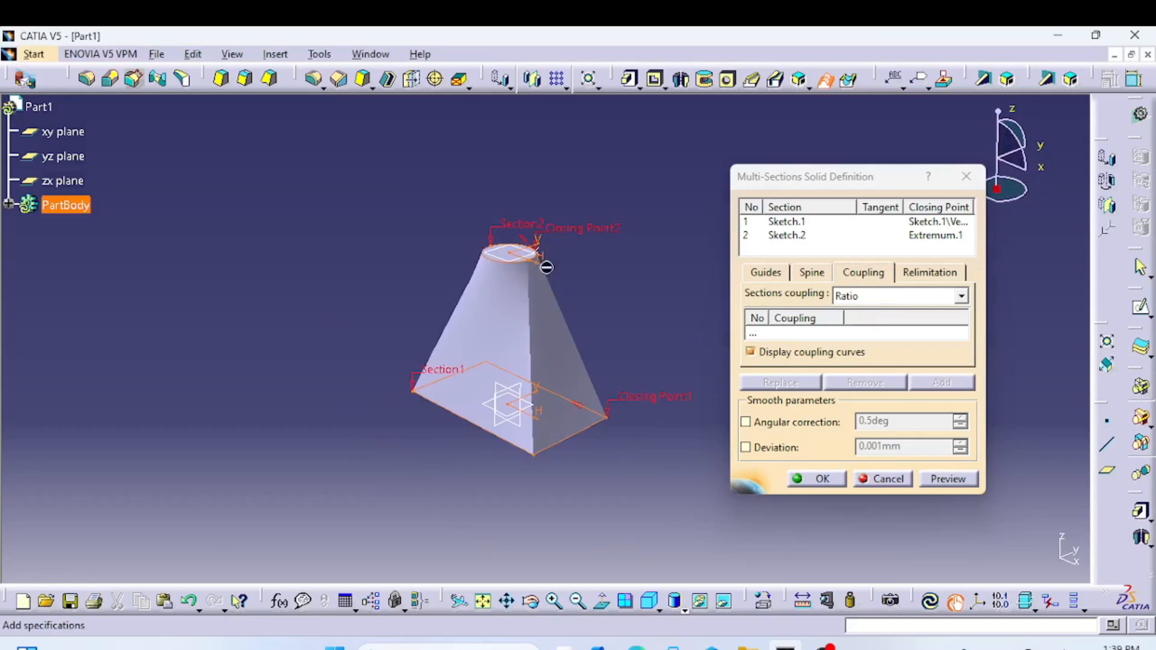
{"action": "middle_click_drag", "start_coordinate": [569, 493], "coordinate": [486, 508]}
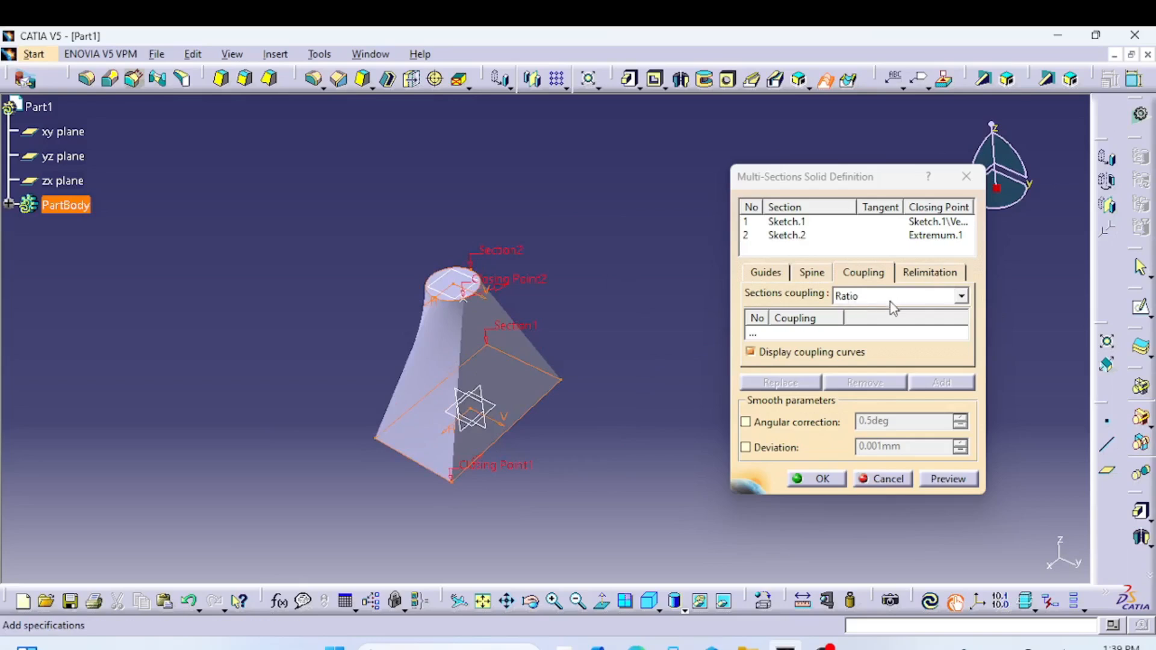
{"action": "middle_click_drag", "start_coordinate": [486, 489], "coordinate": [417, 391]}
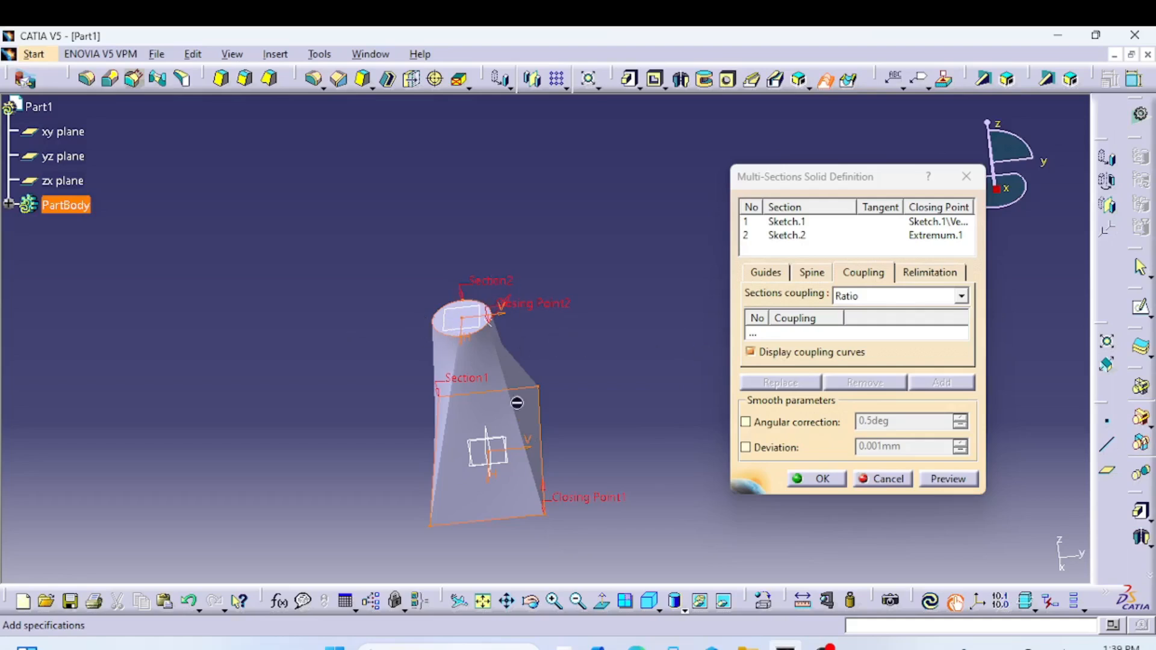
{"action": "left_click", "coordinate": [884, 480]}
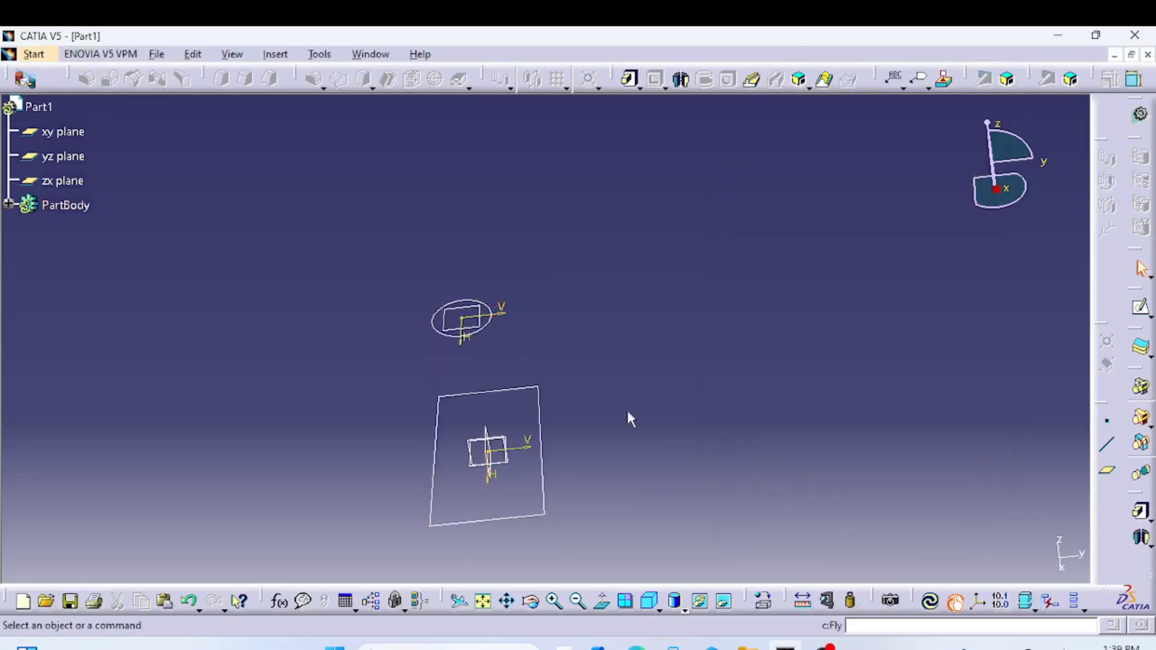
Reopen the circle sketch, place four points on the circle, one facing each corner of the rectangle, and exit the sketch.
{"action": "double_click", "coordinate": [491, 324]}
{"action": "mouse_move", "coordinate": [637, 472]}
{"action": "middle_mouse_down"}
{"action": "mouse_move", "coordinate": [668, 416]}
{"action": "mouse_move", "coordinate": [554, 425]}
{"action": "mouse_move", "coordinate": [671, 263]}
{"action": "middle_mouse_up"}
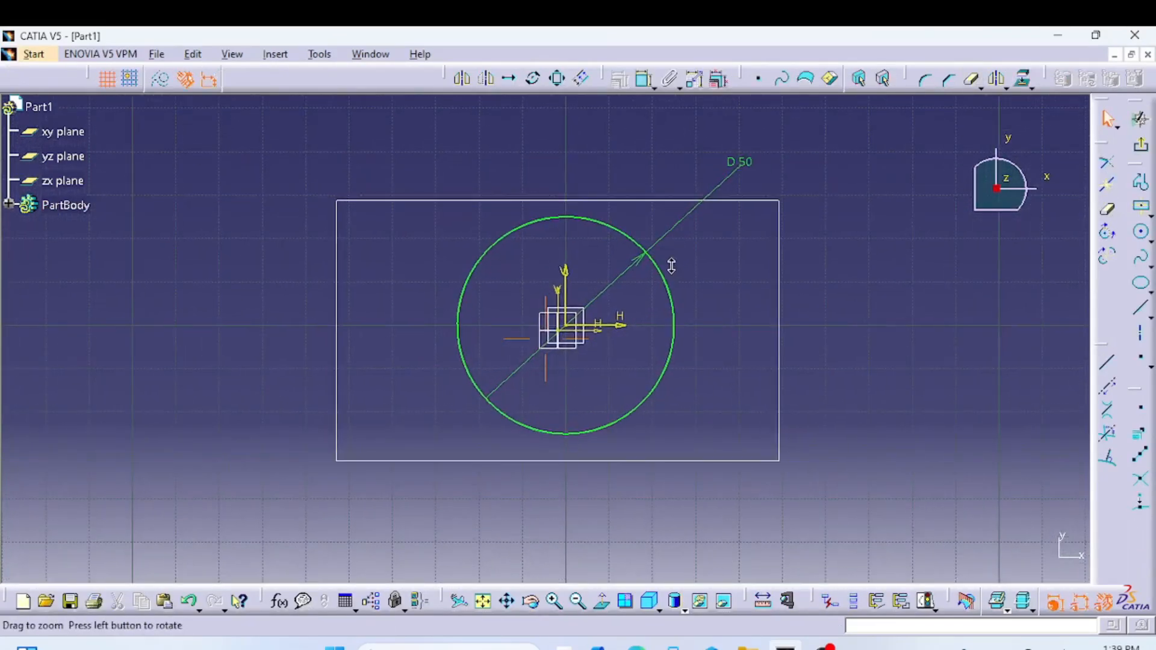
{"action": "left_click", "coordinate": [1143, 412]}
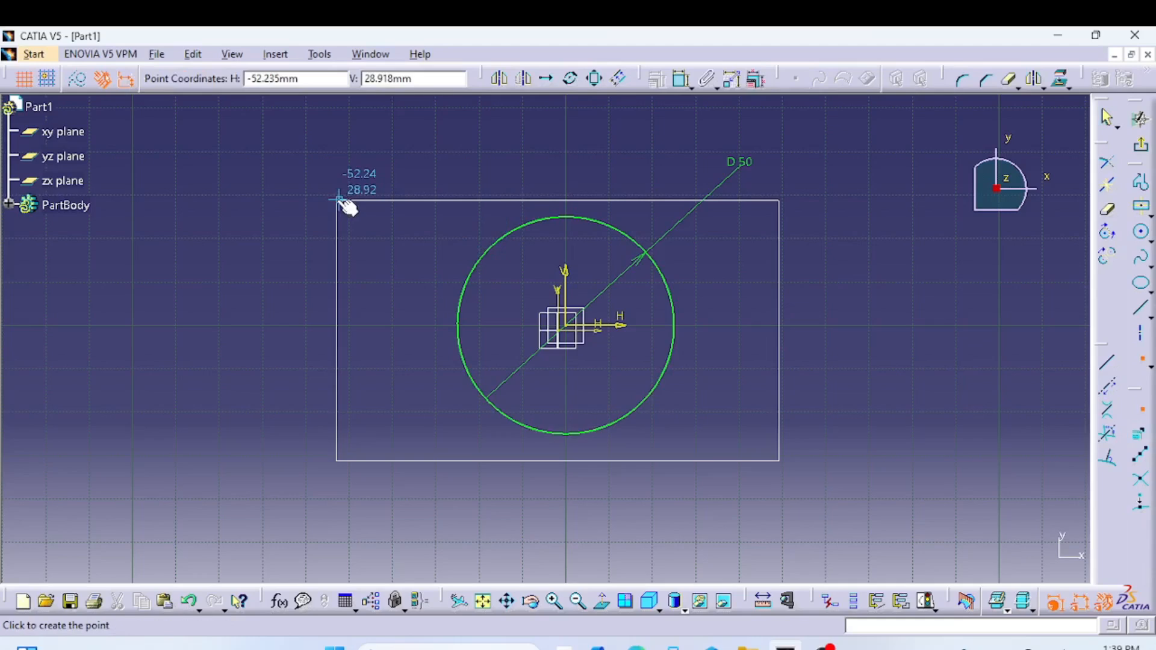
{"action": "left_click", "coordinate": [471, 268]}
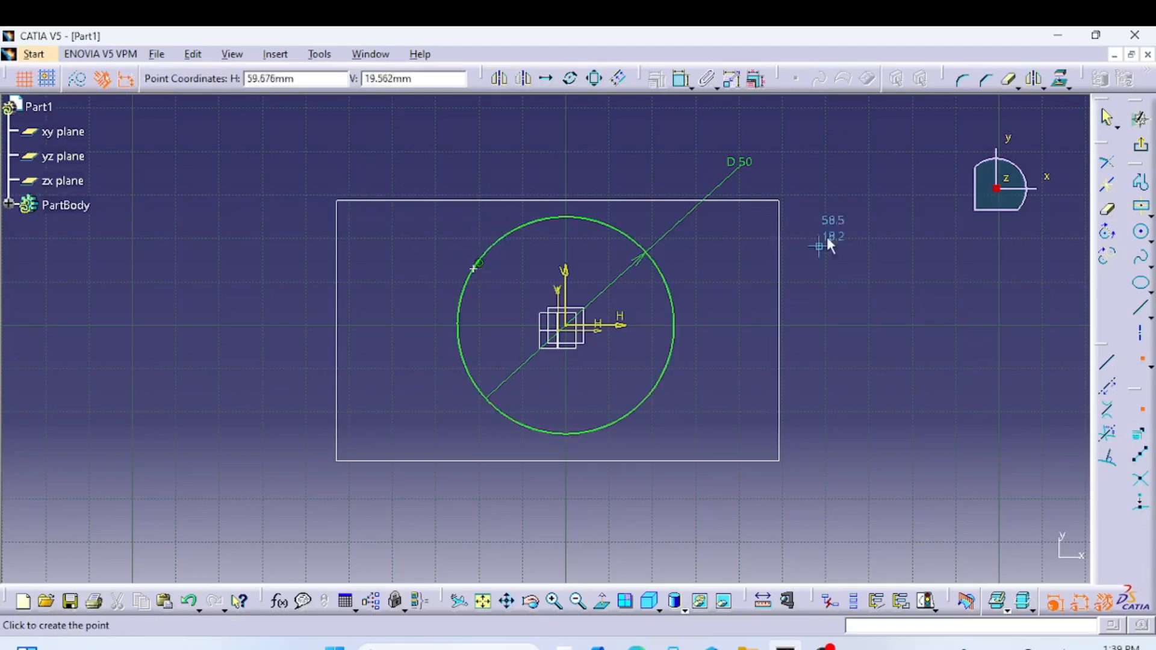
{"action": "left_click", "coordinate": [662, 275]}
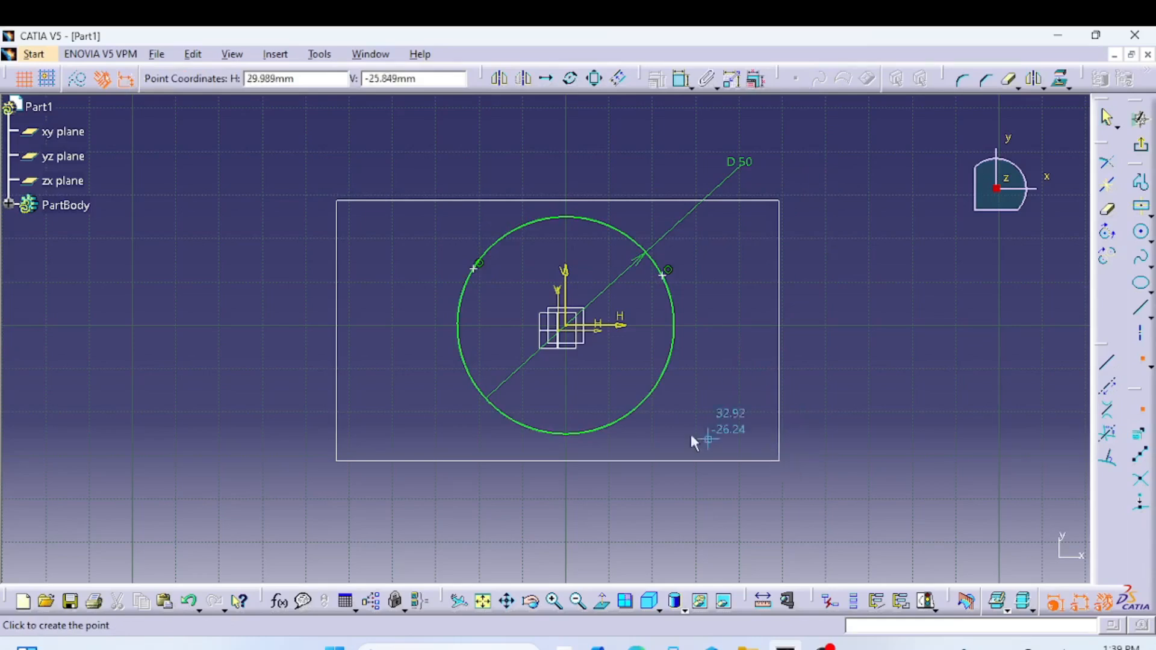
{"action": "left_click", "coordinate": [645, 399]}
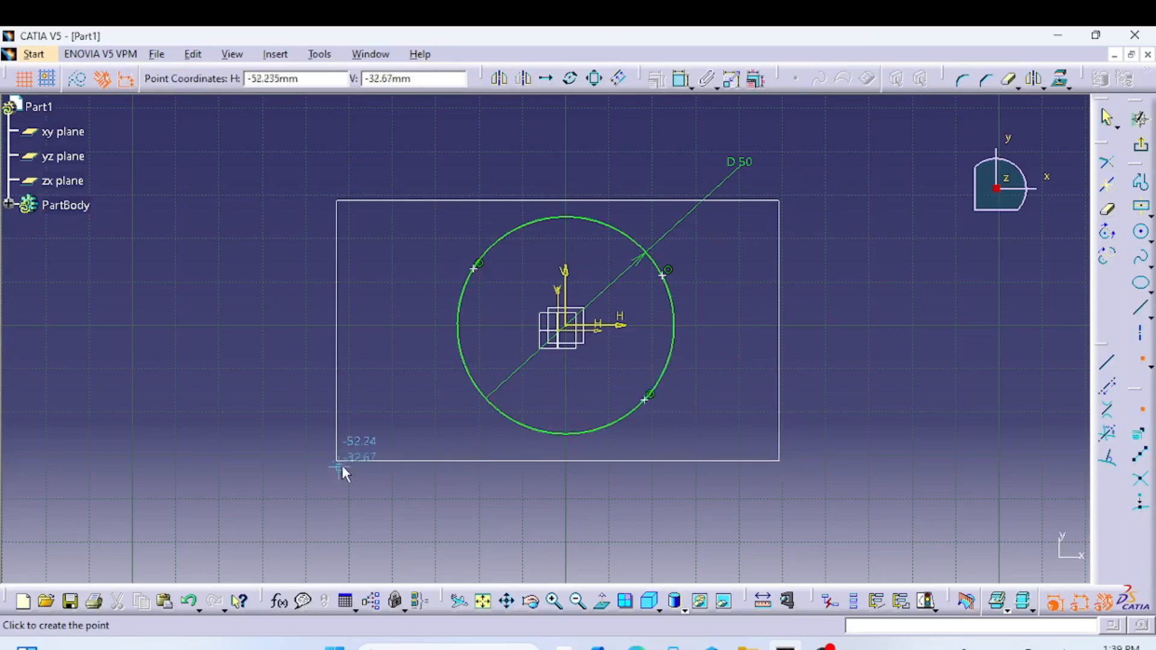
{"action": "left_click", "coordinate": [486, 401]}
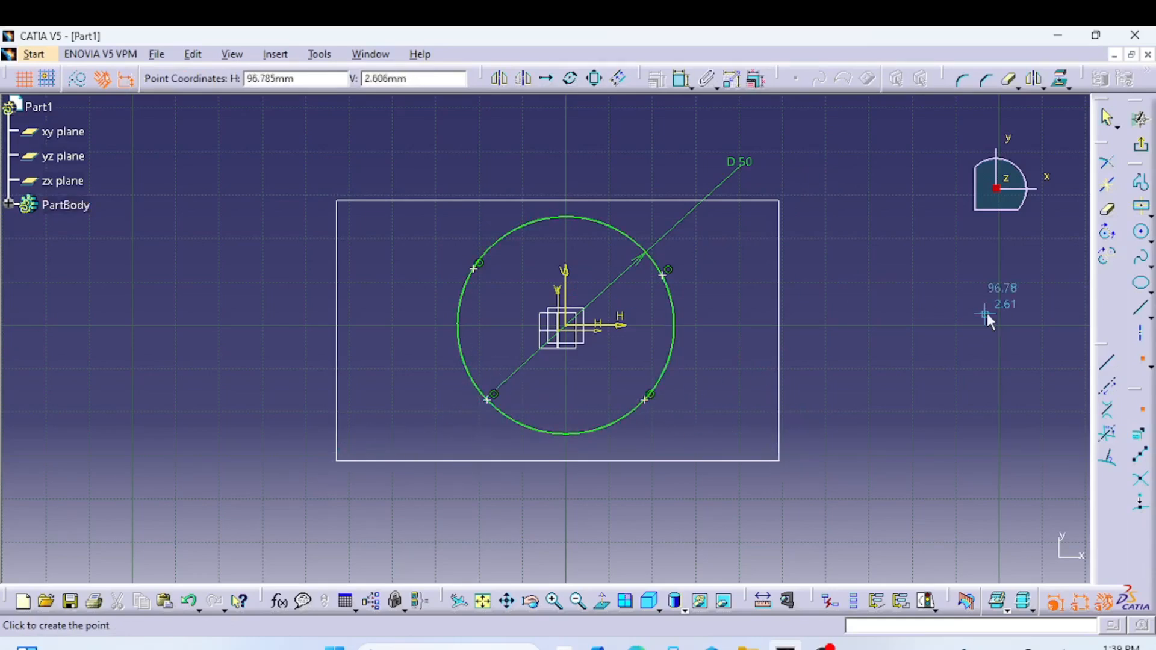
{"action": "left_click", "coordinate": [1107, 117]}
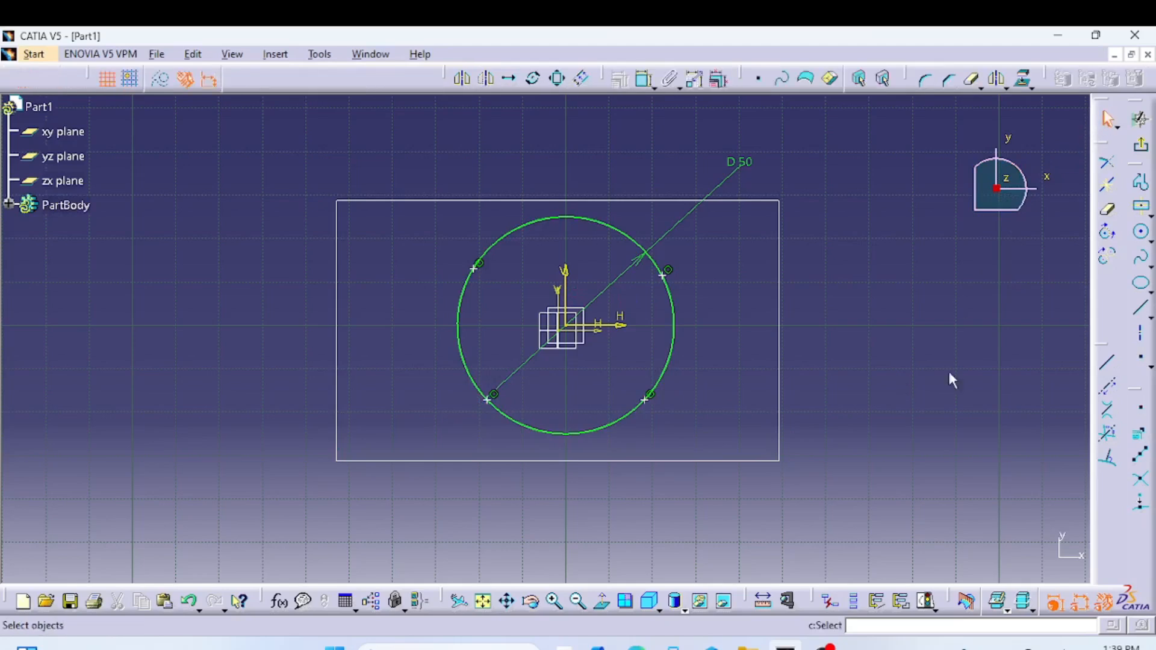
{"action": "left_click", "coordinate": [1142, 150]}
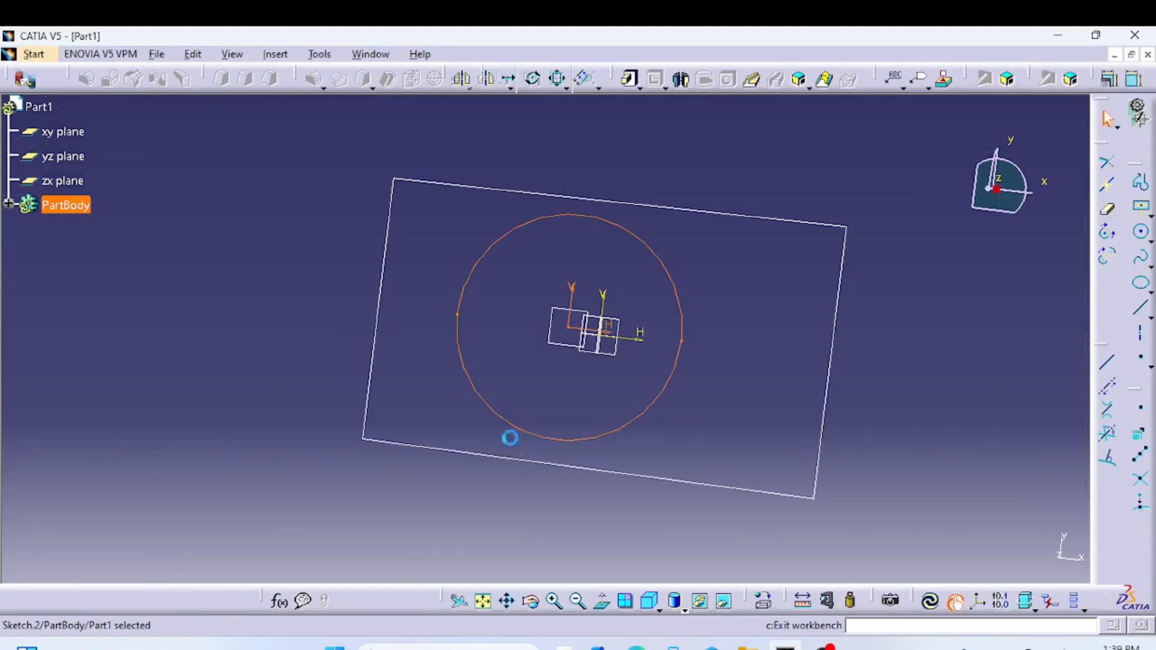
Start a new Multi-Sections Solid with the base rectangle as first section and the upper circle as second section.
{"action": "left_click", "coordinate": [800, 419]}
{"action": "mouse_move", "coordinate": [768, 421]}
{"action": "middle_mouse_down"}
{"action": "mouse_move", "coordinate": [670, 283]}
{"action": "mouse_move", "coordinate": [727, 456]}
{"action": "mouse_move", "coordinate": [691, 349]}
{"action": "middle_mouse_up"}
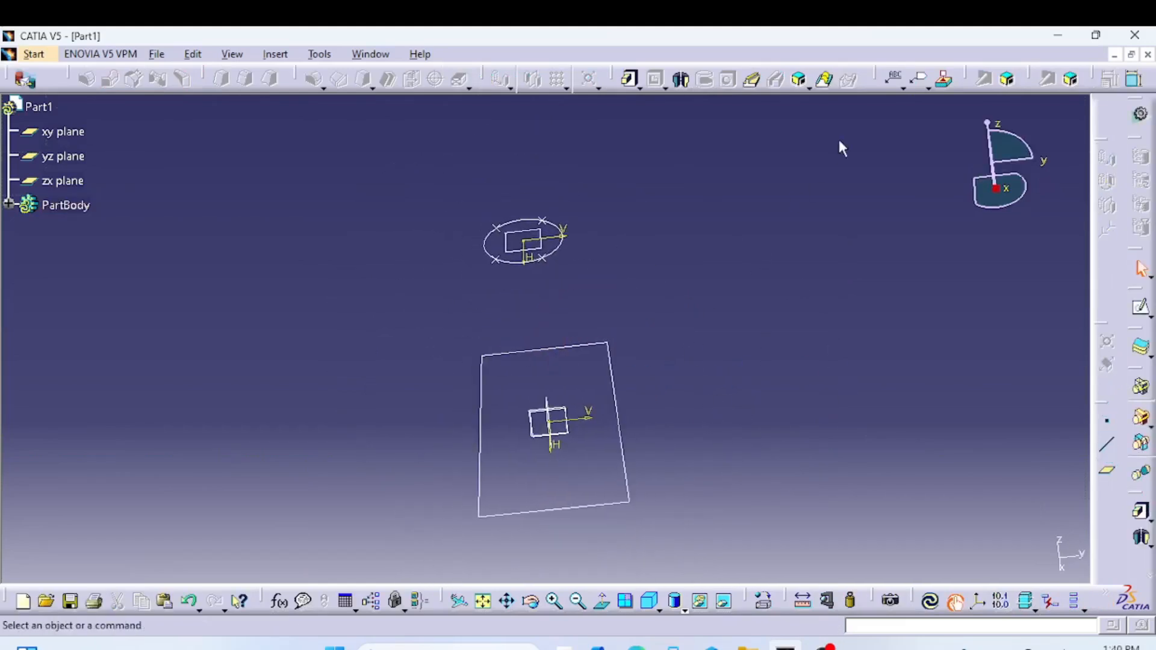
{"action": "left_click", "coordinate": [825, 79]}
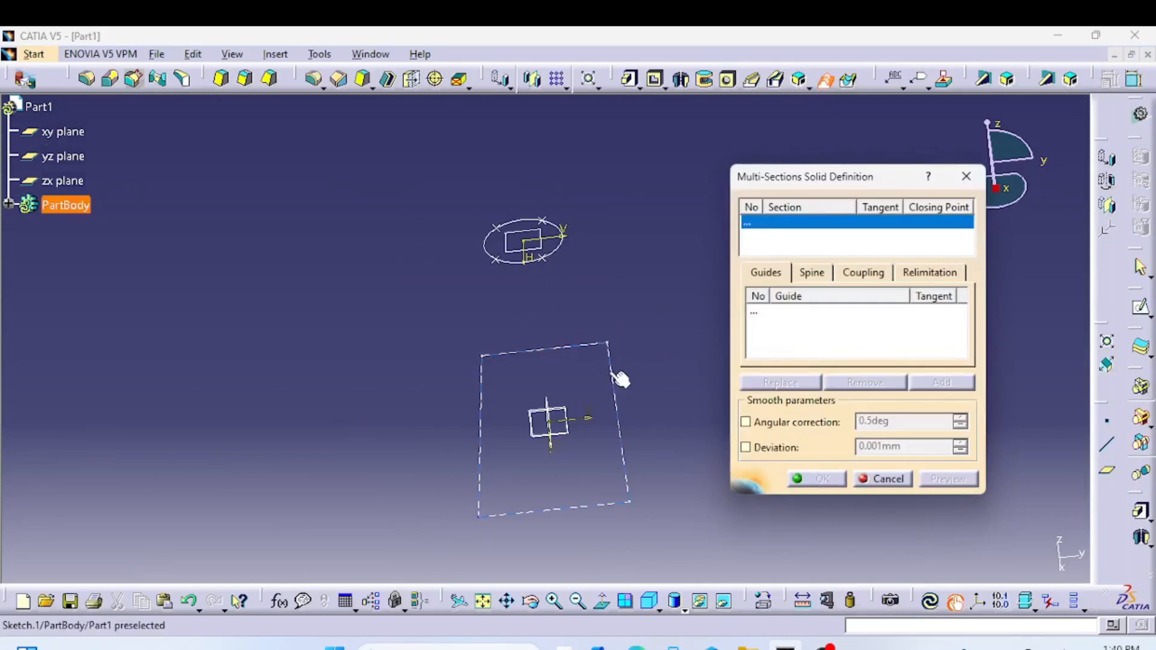
{"action": "left_click", "coordinate": [620, 378]}
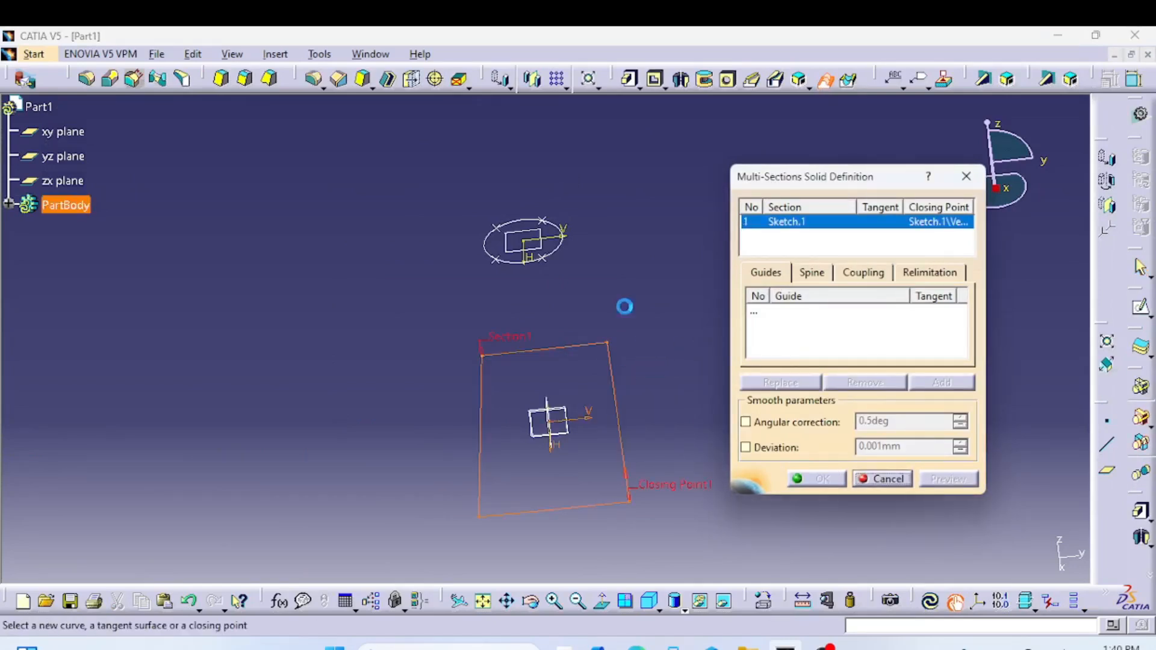
{"action": "left_click", "coordinate": [558, 245]}
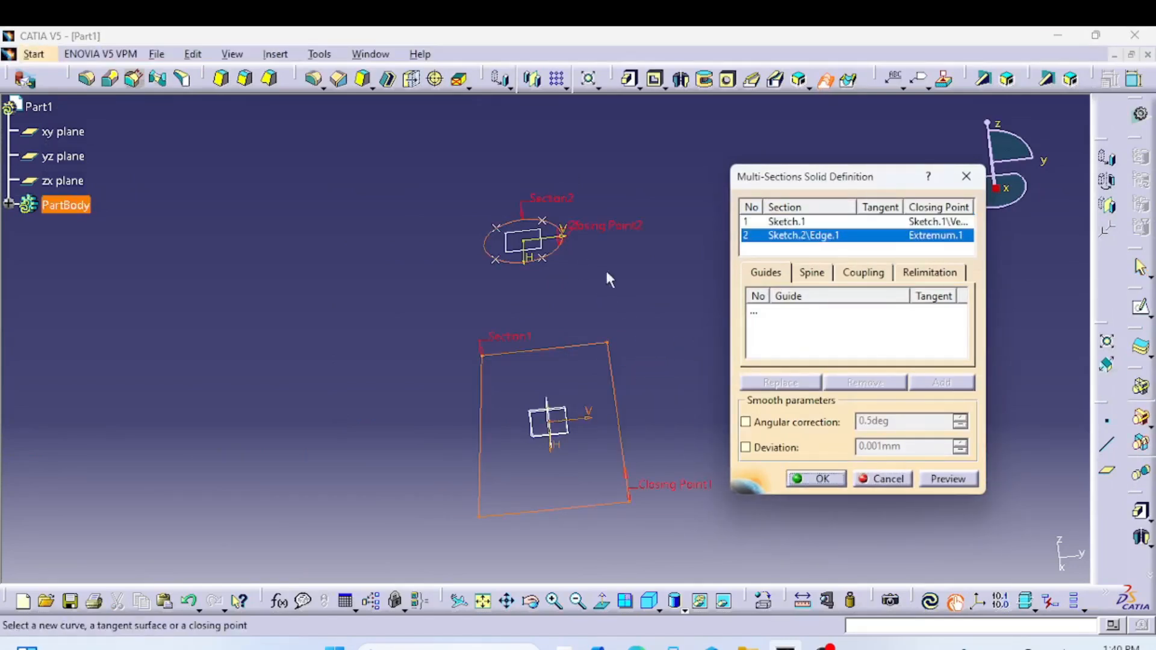
{"action": "left_click", "coordinate": [487, 357]}
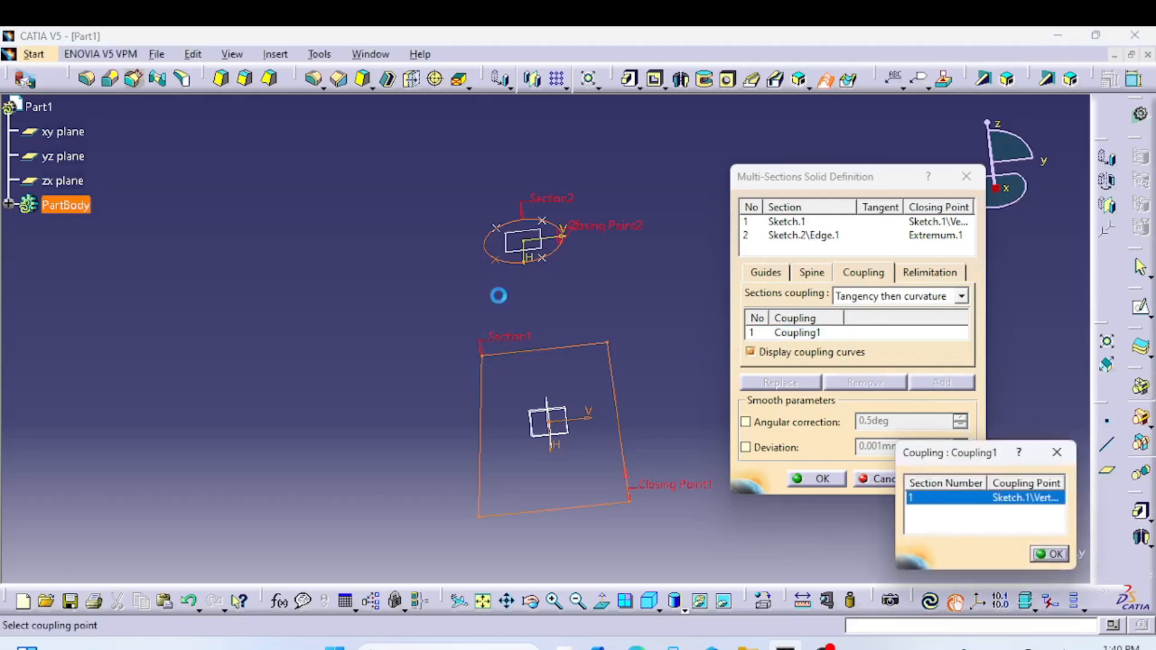
{"action": "left_click", "coordinate": [500, 261]}
{"action": "middle_click_drag", "start_coordinate": [577, 412], "coordinate": [526, 369]}
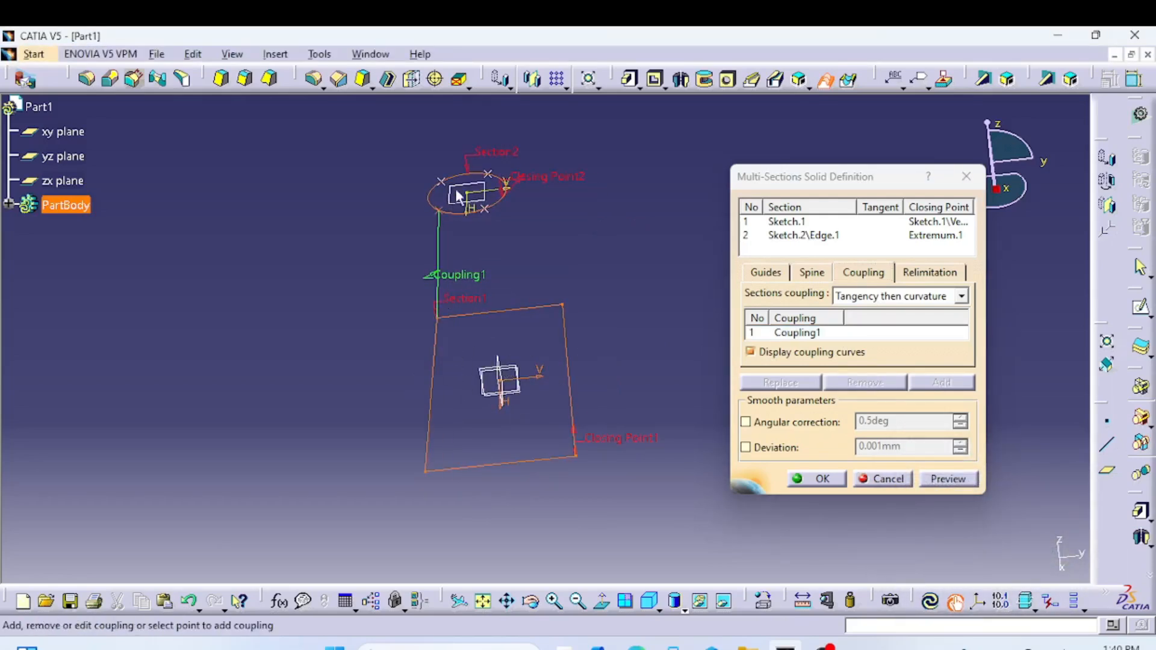
{"action": "middle_click_drag", "start_coordinate": [526, 351], "coordinate": [552, 386]}
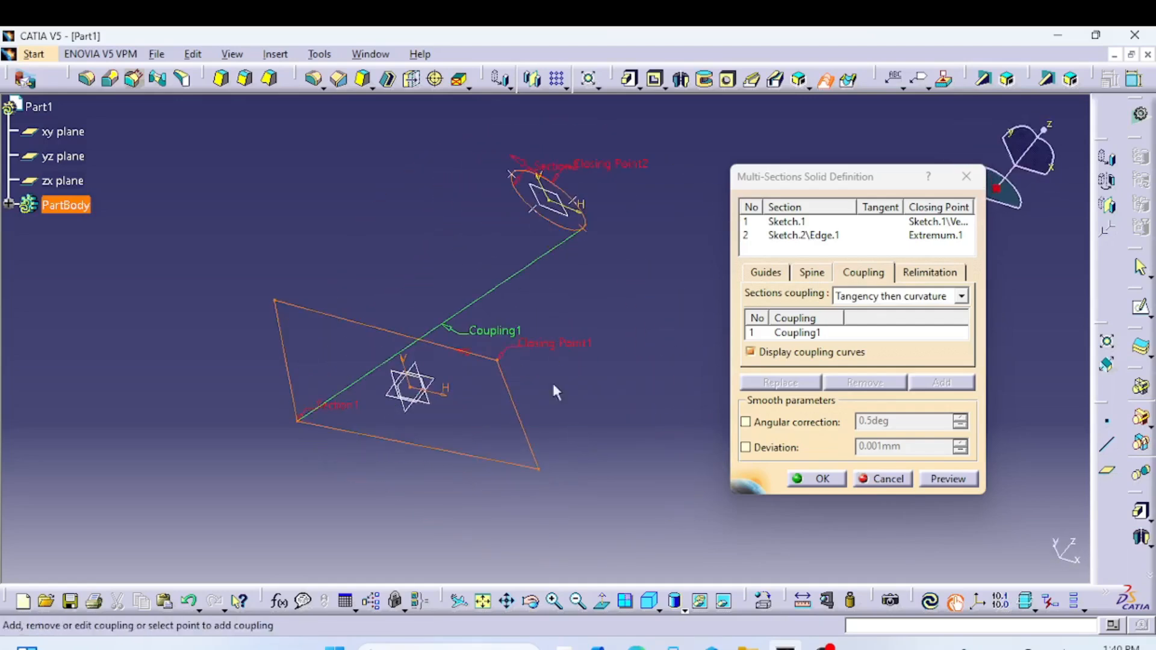
{"action": "left_click", "coordinate": [795, 332]}
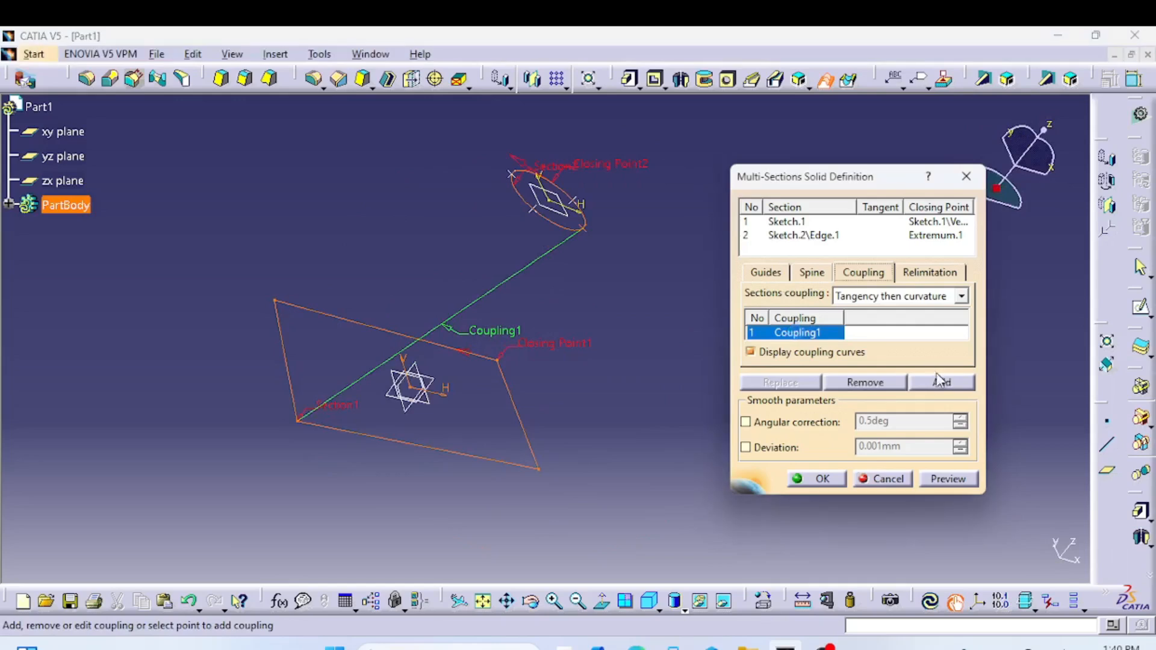
{"action": "left_click", "coordinate": [902, 386]}
Add two couplings that join the rectangle's corners on the negative H side to their nearest points on the circle.
{"action": "middle_click_drag", "start_coordinate": [617, 401], "coordinate": [461, 494]}
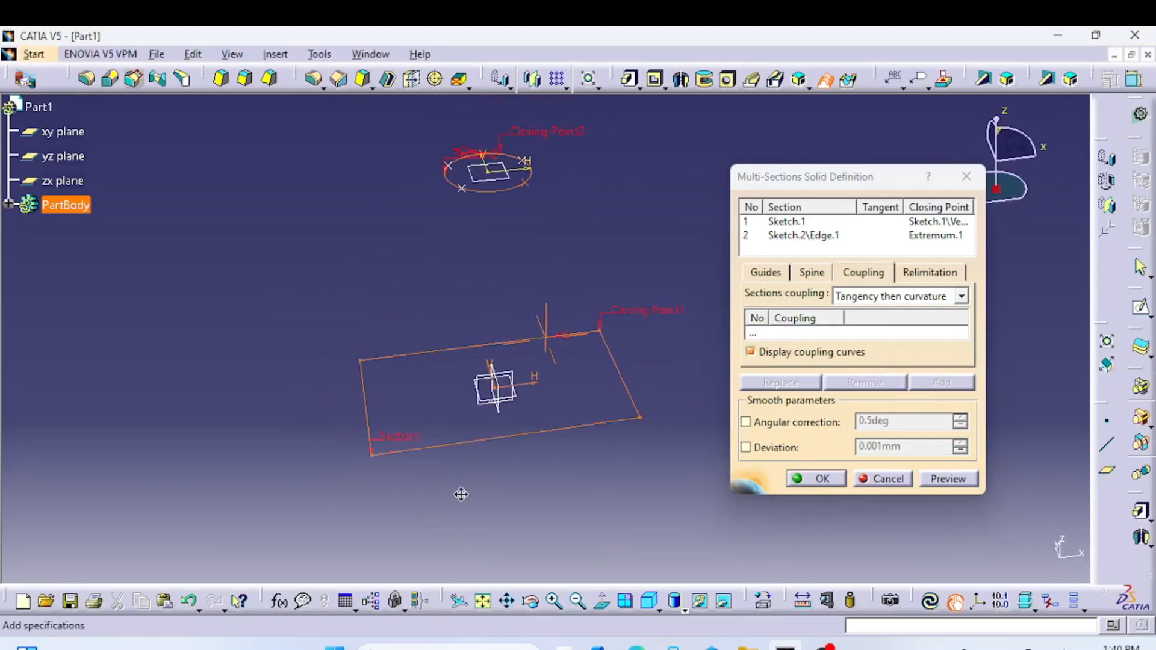
{"action": "left_click", "coordinate": [801, 334]}
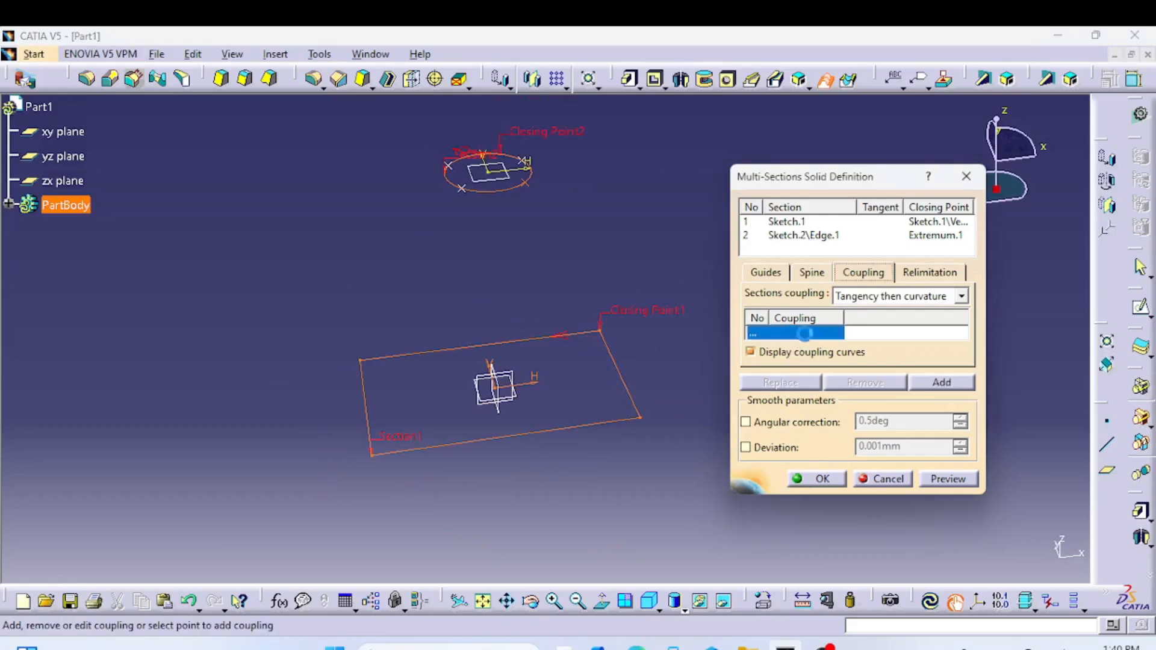
{"action": "left_click", "coordinate": [371, 452]}
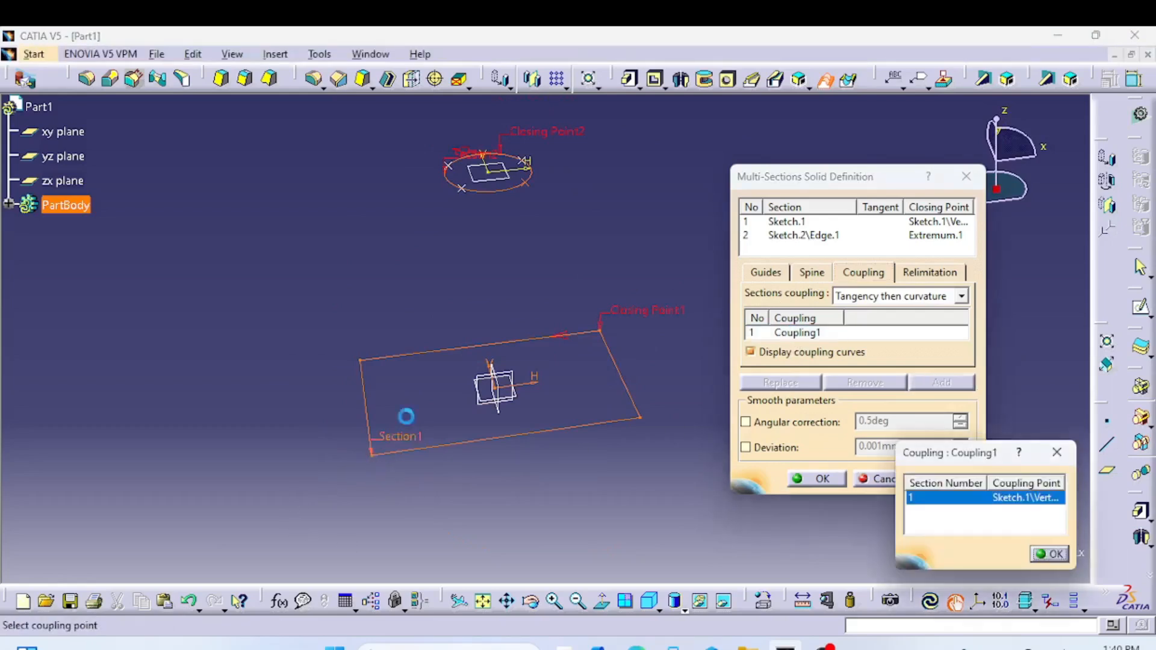
{"action": "left_click", "coordinate": [461, 204]}
{"action": "middle_click_drag", "start_coordinate": [365, 472], "coordinate": [532, 418]}
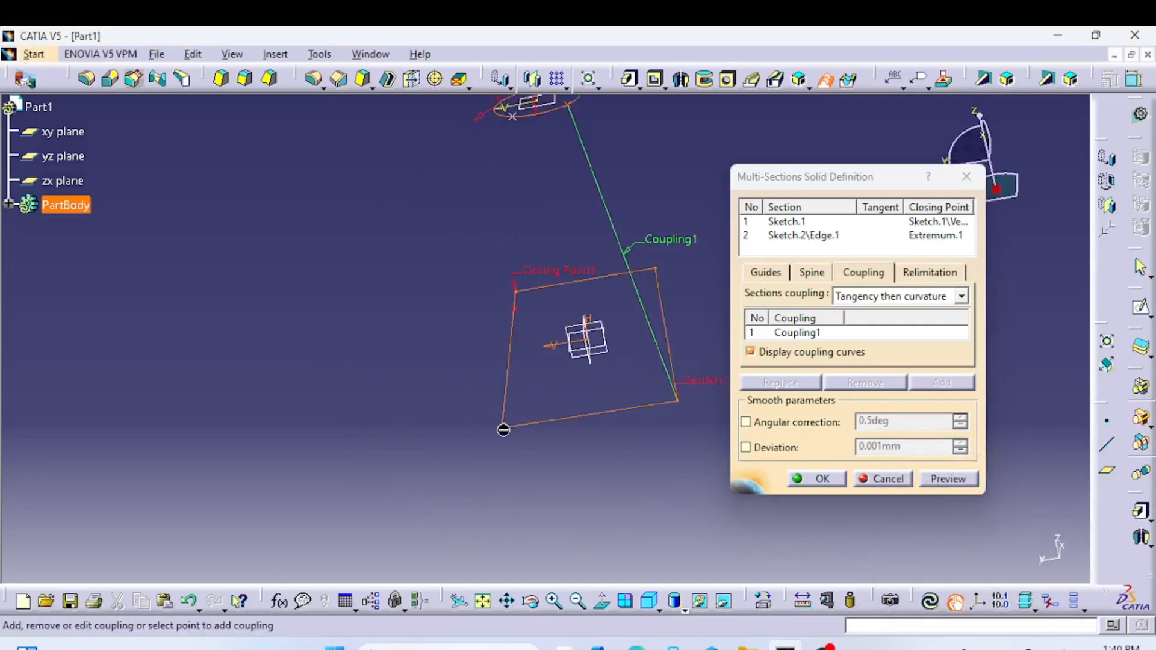
{"action": "left_click", "coordinate": [505, 431]}
{"action": "middle_click_drag", "start_coordinate": [508, 359], "coordinate": [530, 485]}
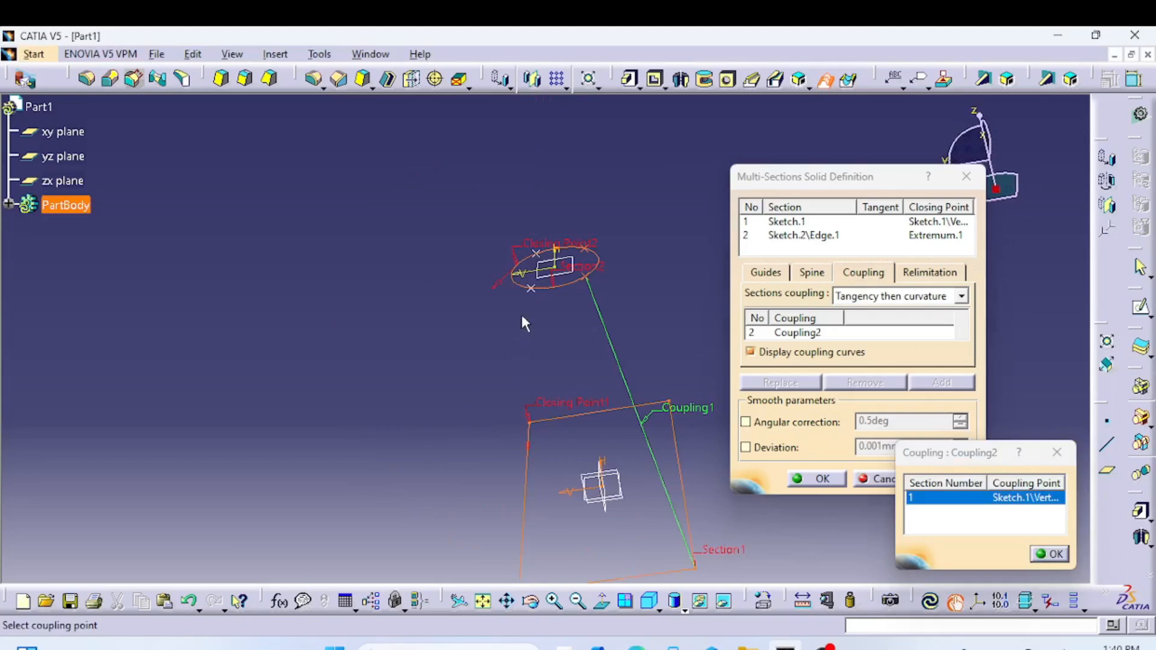
{"action": "left_click", "coordinate": [530, 290]}
{"action": "middle_click_drag", "start_coordinate": [513, 363], "coordinate": [453, 498]}
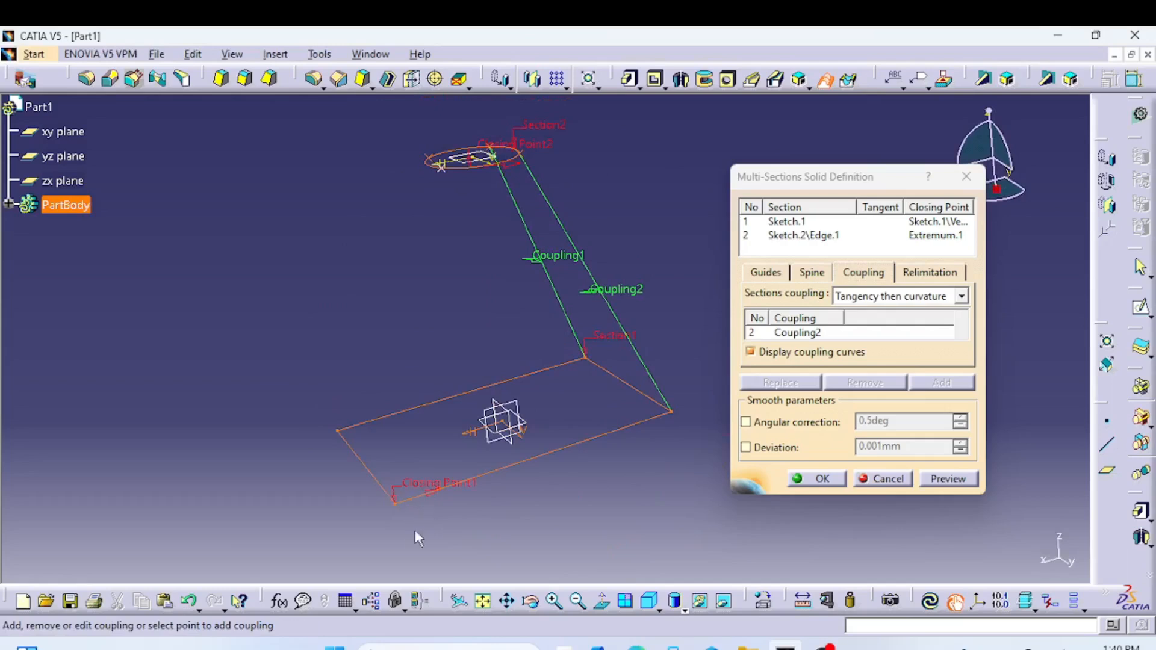
Add two more couplings that join the rectangle's corners on the positive H side to their nearest points on the circle.
{"action": "left_click", "coordinate": [394, 503]}
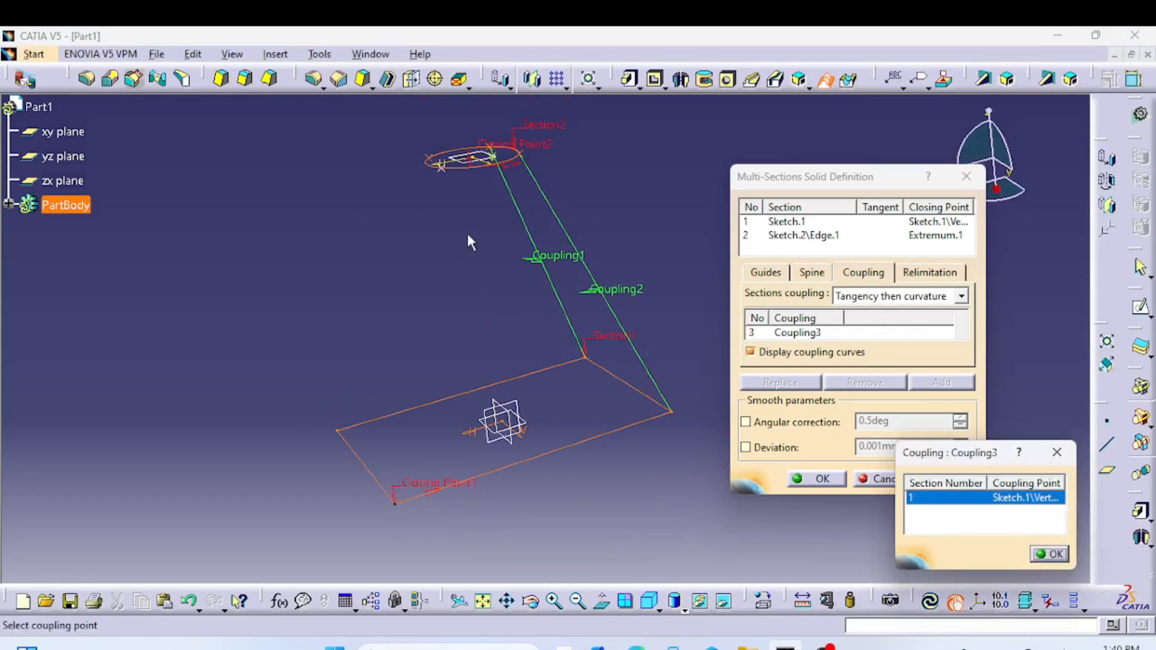
{"action": "left_click", "coordinate": [441, 166]}
{"action": "middle_click_drag", "start_coordinate": [315, 331], "coordinate": [361, 465]}
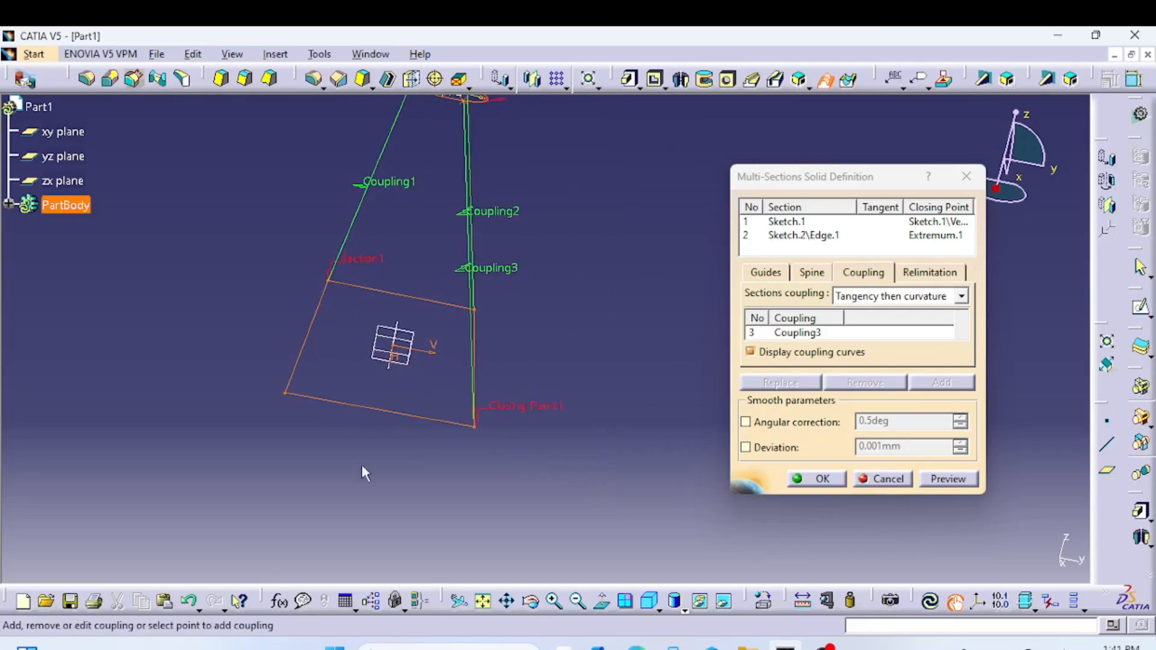
{"action": "left_click", "coordinate": [288, 396]}
{"action": "middle_click_drag", "start_coordinate": [382, 315], "coordinate": [353, 447]}
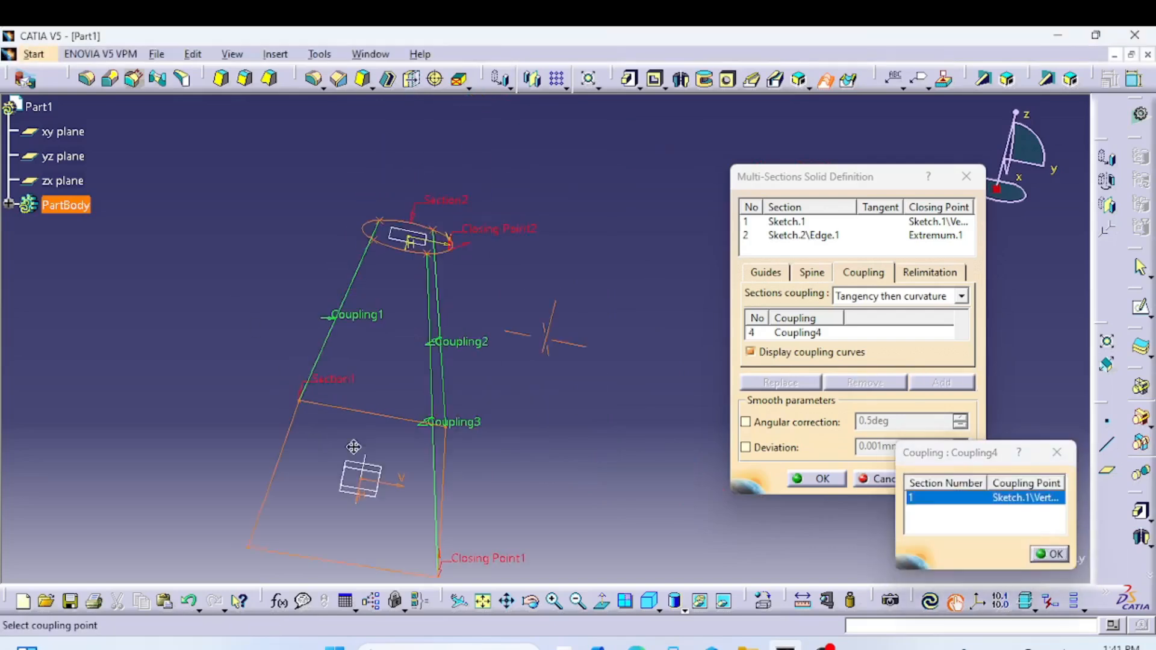
{"action": "left_click", "coordinate": [378, 240]}
{"action": "middle_click_drag", "start_coordinate": [550, 413], "coordinate": [545, 280]}
{"action": "middle_click_drag", "start_coordinate": [512, 316], "coordinate": [408, 385]}
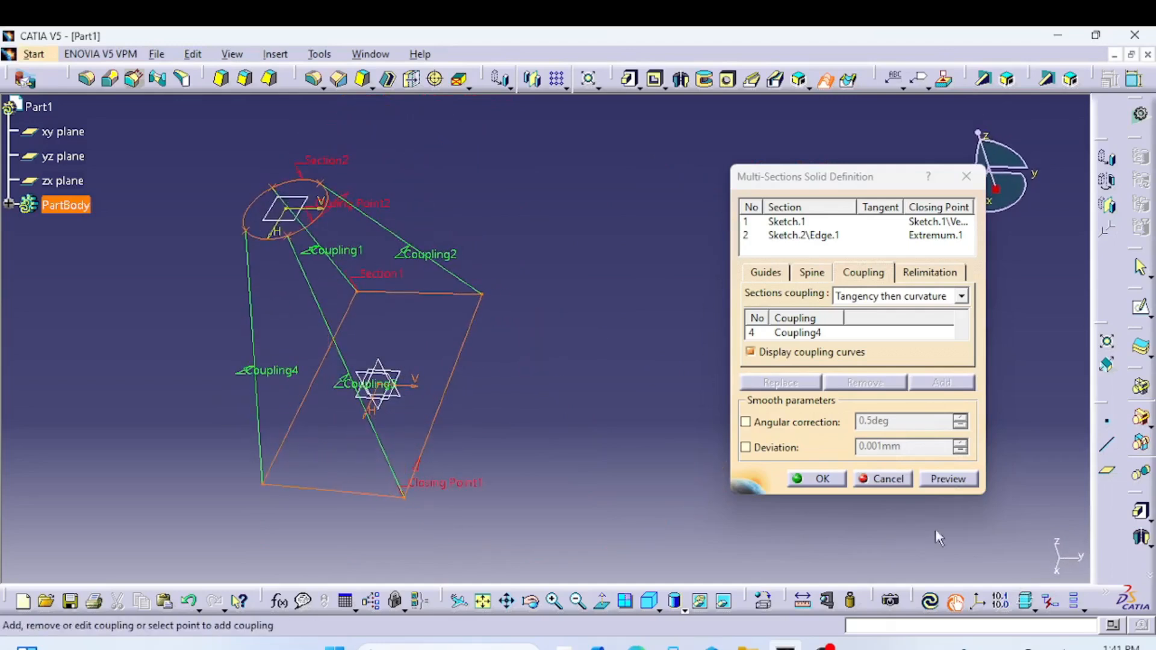
Preview and confirm the coupled multi-sections solid, and inspect its shape from several sides.
{"action": "left_click", "coordinate": [956, 480]}
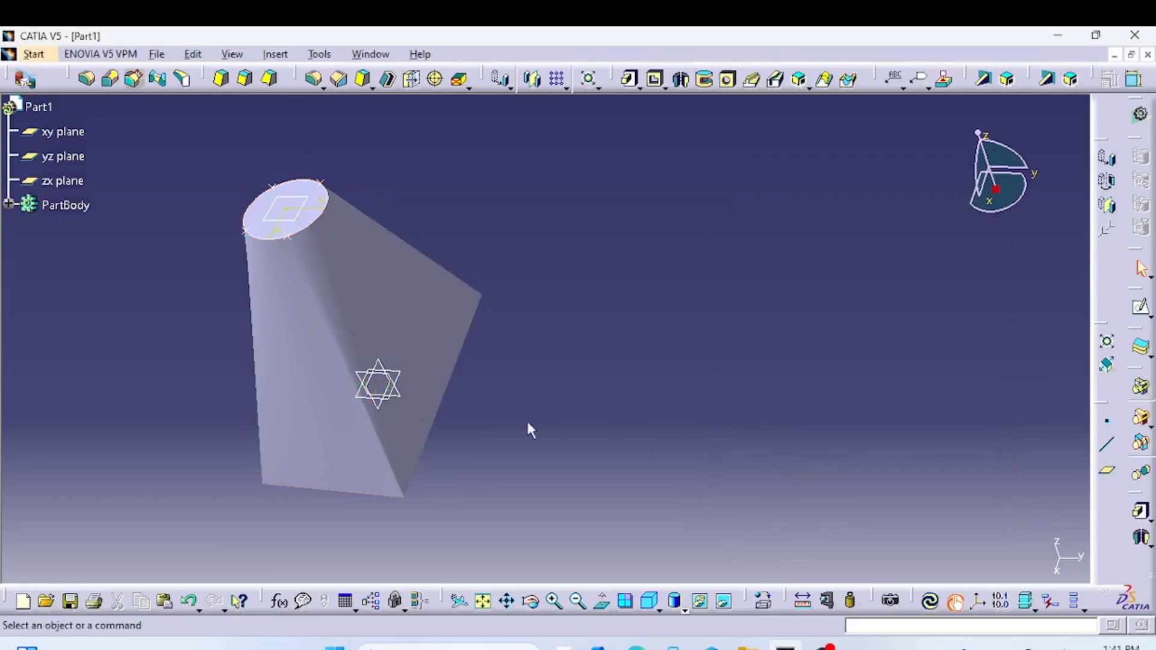
{"action": "middle_click_drag", "start_coordinate": [528, 421], "coordinate": [678, 442]}
{"action": "middle_click_drag", "start_coordinate": [743, 479], "coordinate": [551, 493]}
{"action": "middle_click_drag", "start_coordinate": [748, 457], "coordinate": [460, 437]}
{"action": "middle_click_drag", "start_coordinate": [744, 393], "coordinate": [359, 405]}
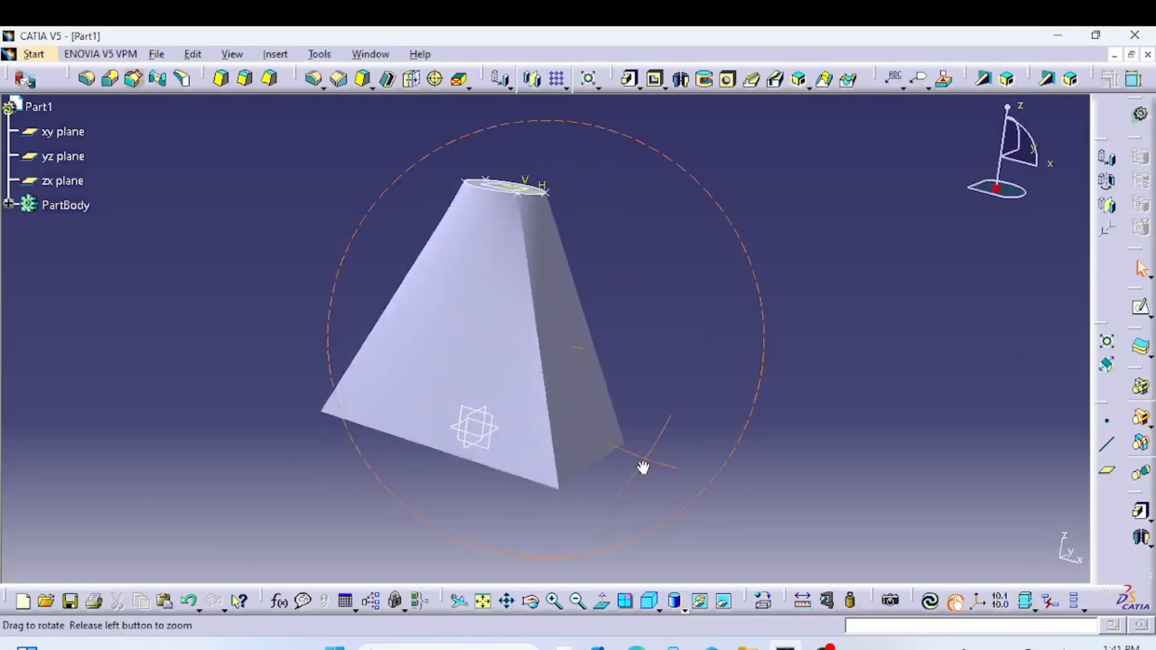